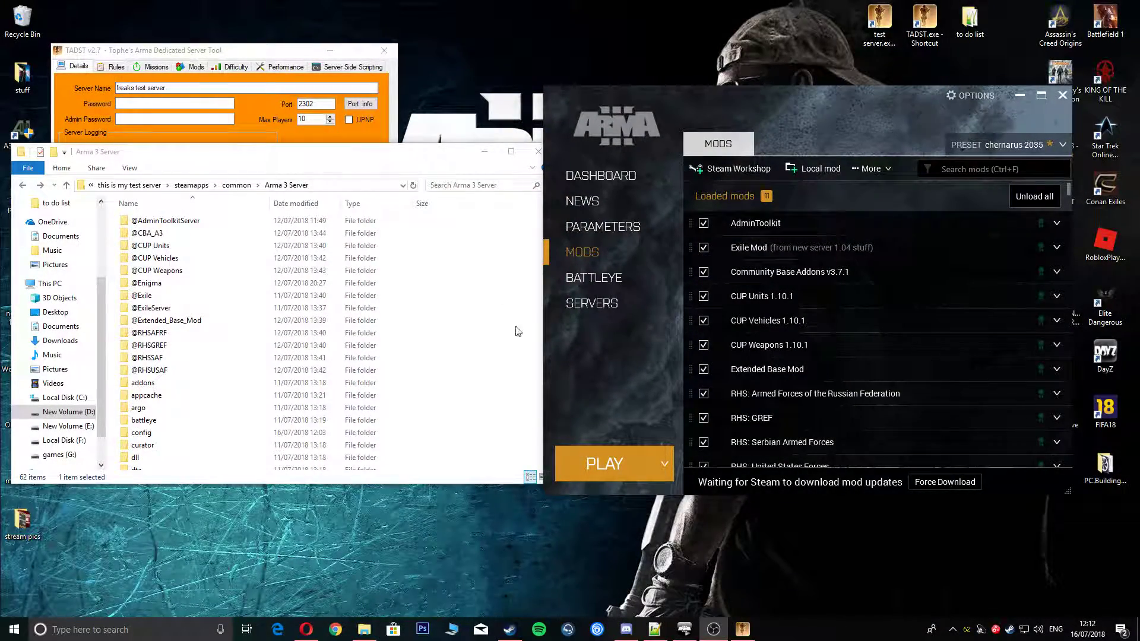
- Bring the Opera window with the Advanced Urban Rappelling Workshop page in front of the launcher
click(334, 630)
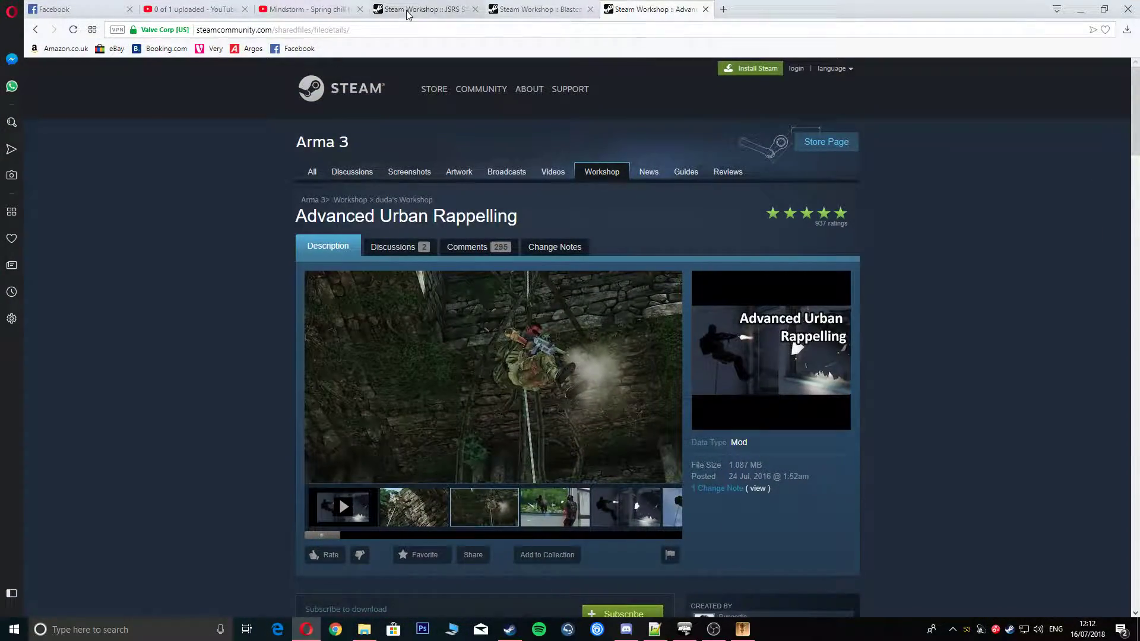
- Review the JSRS, Blastcore and Advanced Urban Rappelling pages, play a Blastcore preview, and minimize the browser
click(409, 9)
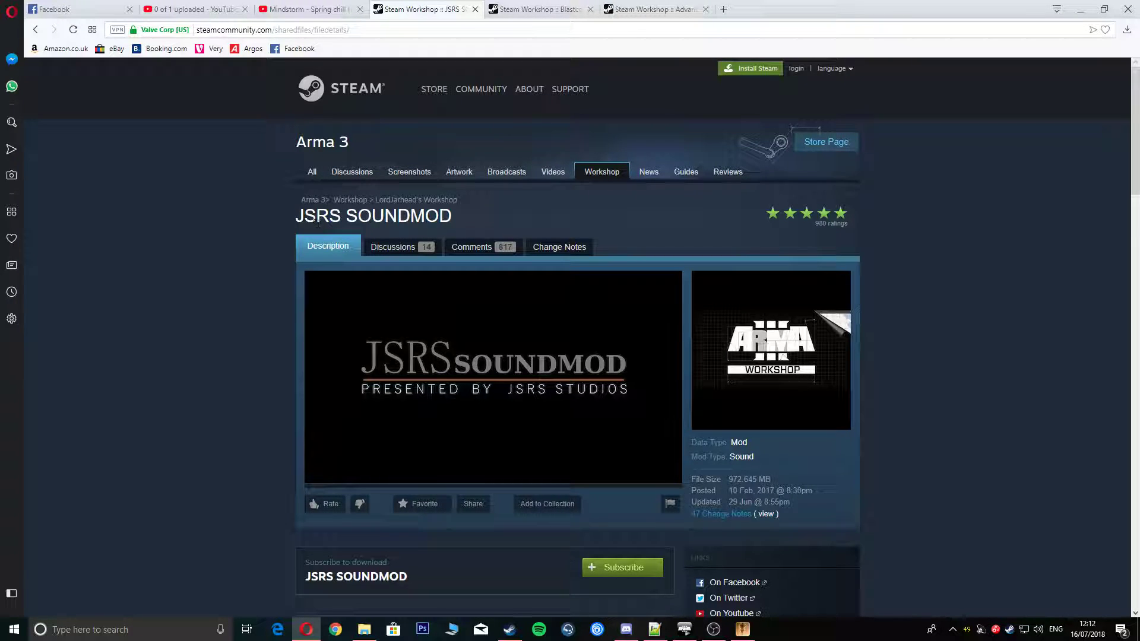
click(529, 9)
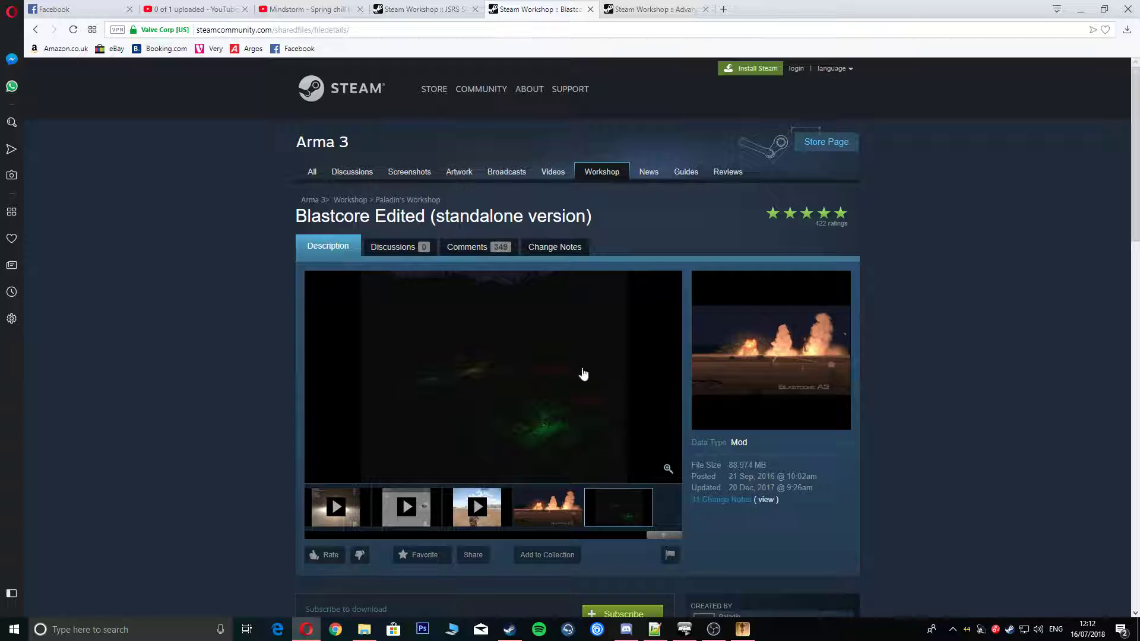
click(336, 510)
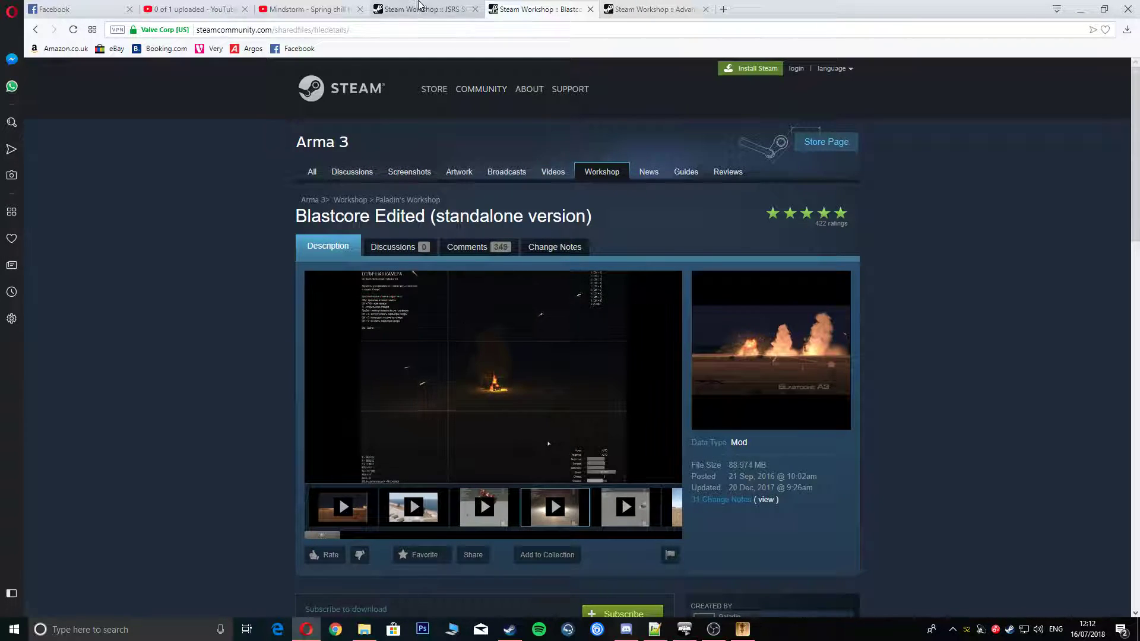
click(645, 9)
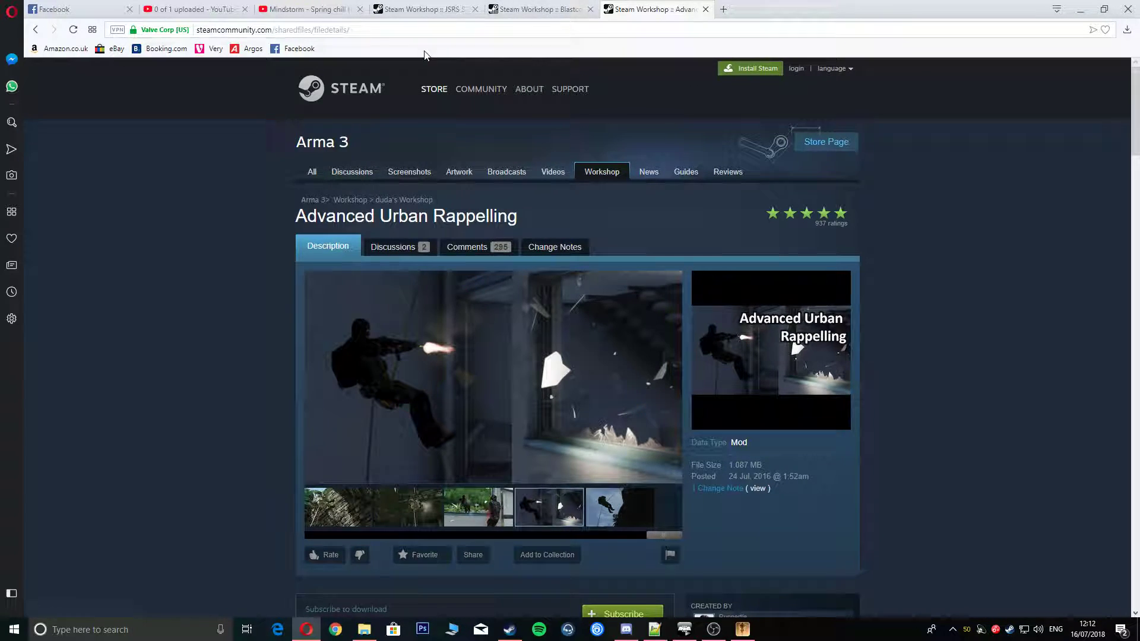
click(1082, 10)
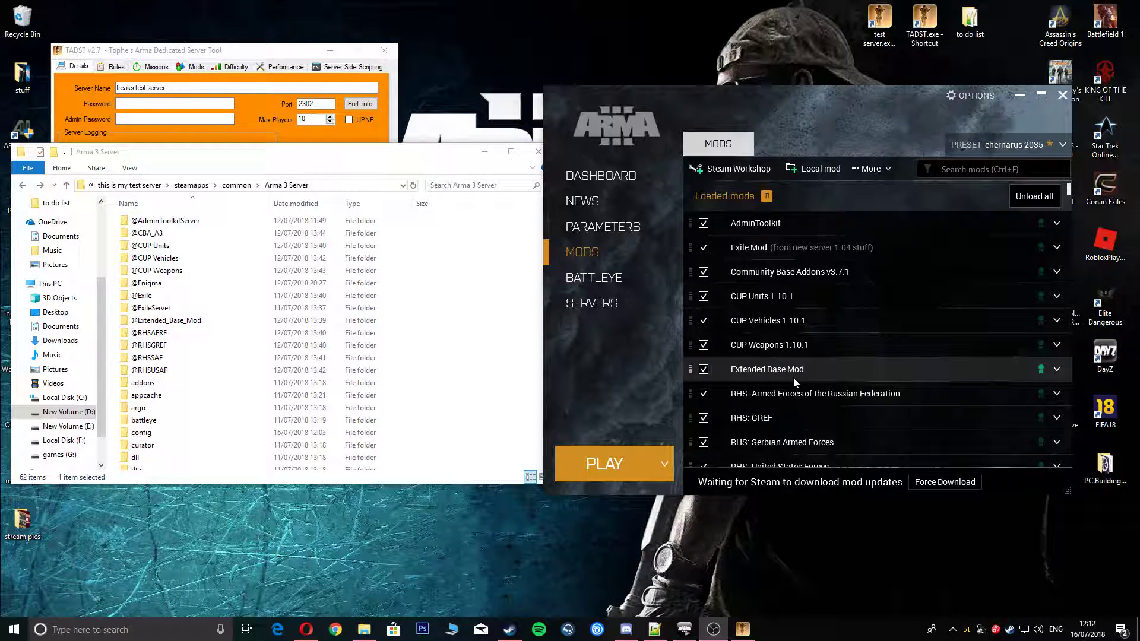
scroll(784, 357, down, 4)
scroll(781, 352, down, 4)
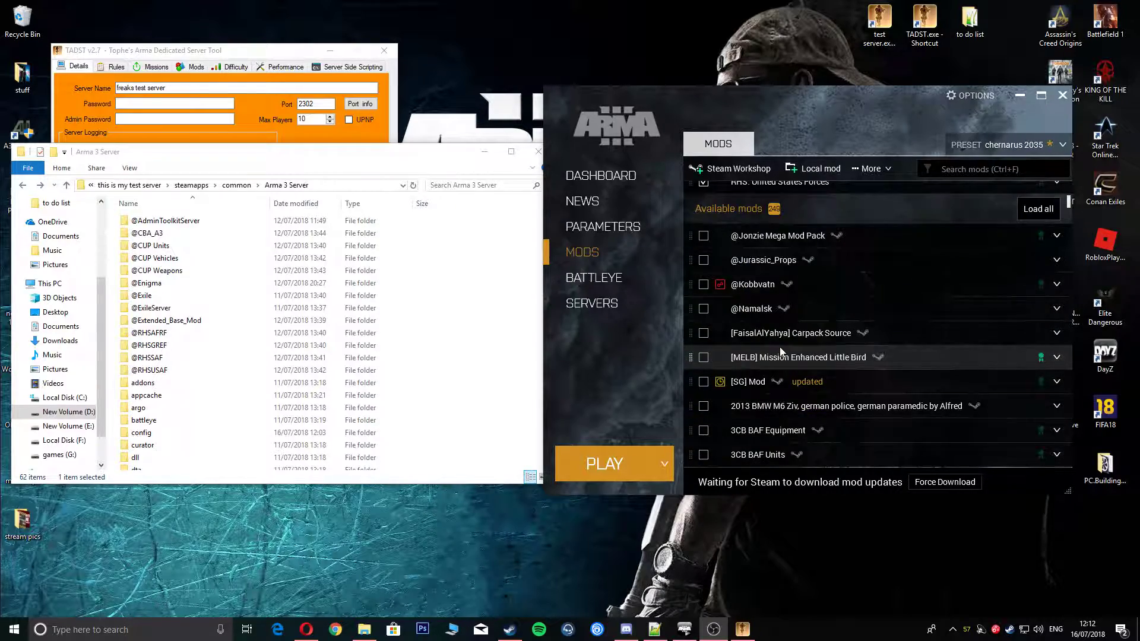
scroll(781, 352, down, 4)
scroll(782, 352, down, 4)
scroll(782, 352, down, 4)
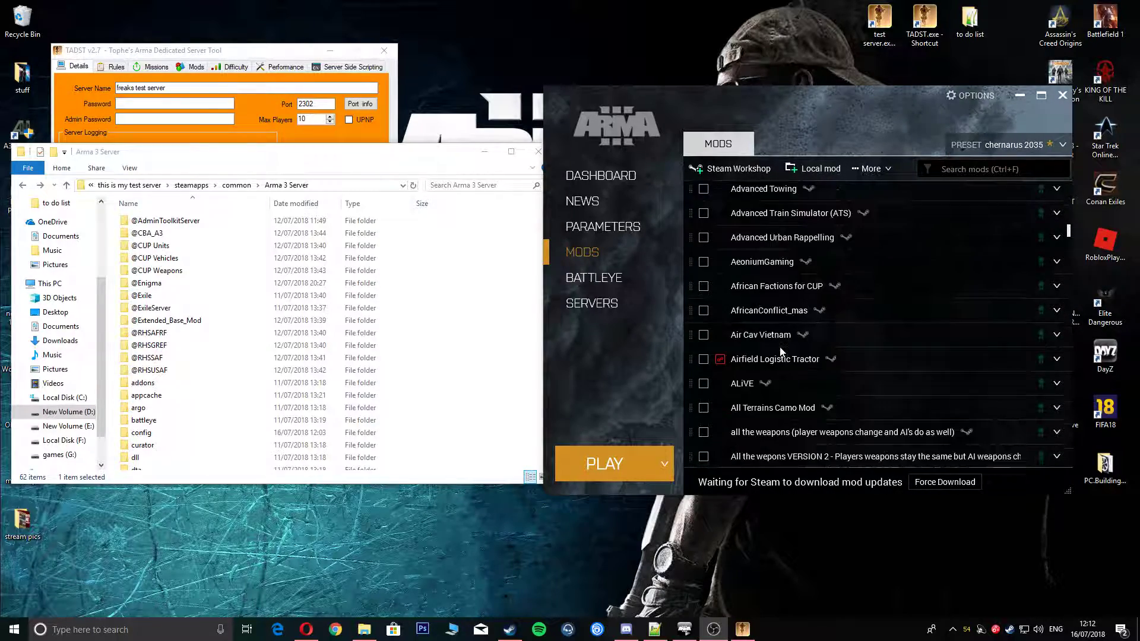
scroll(782, 352, down, 4)
scroll(779, 346, down, 4)
scroll(780, 346, down, 3)
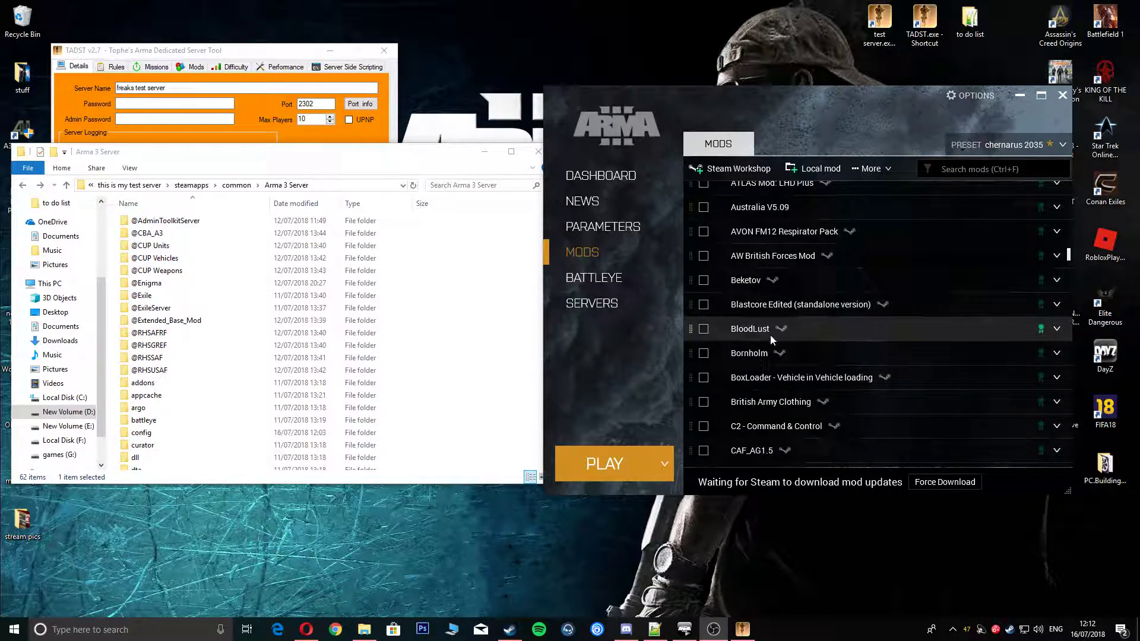
- Enable the Blastcore Edited mod in the chernarus 2035 preset
click(703, 304)
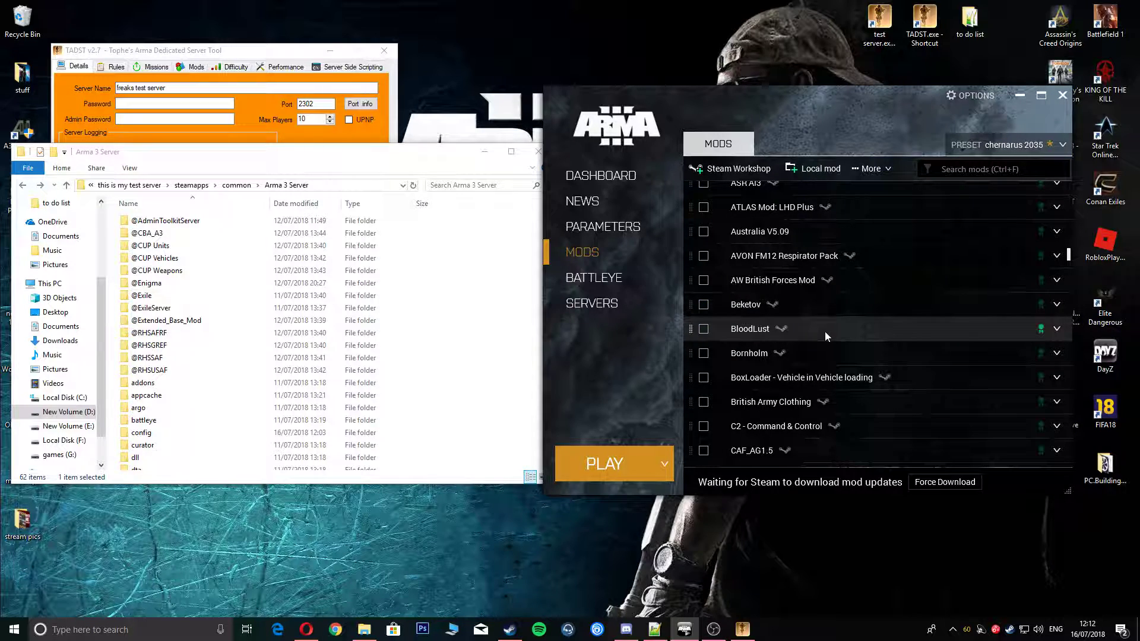
scroll(825, 332, up, 3)
scroll(825, 332, up, 2)
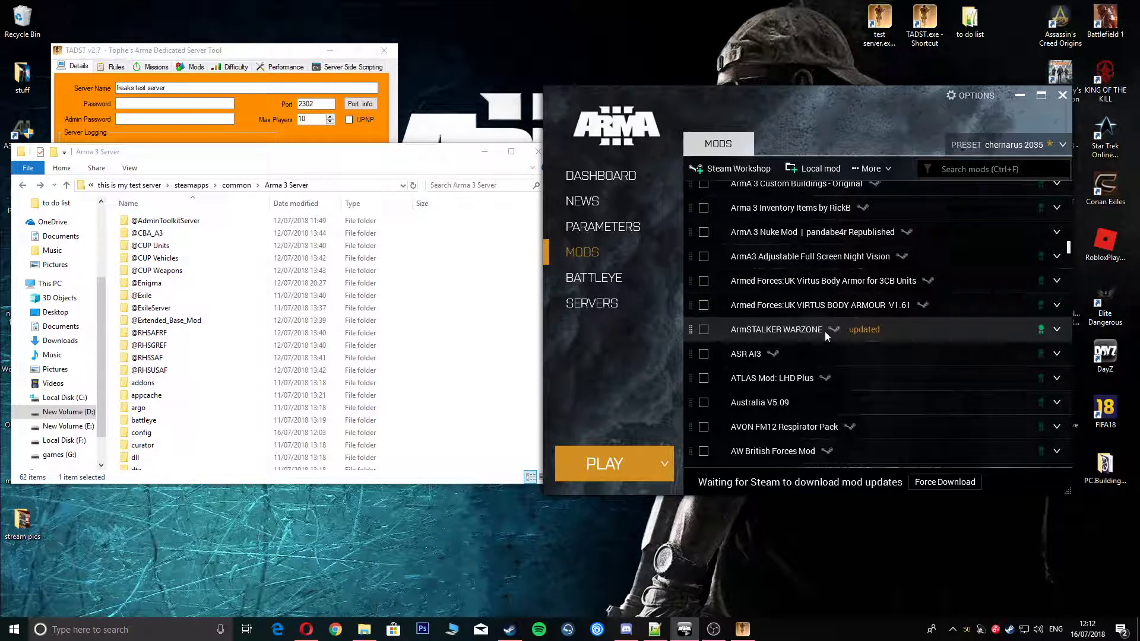
scroll(825, 332, up, 3)
scroll(825, 331, up, 2)
scroll(824, 332, up, 2)
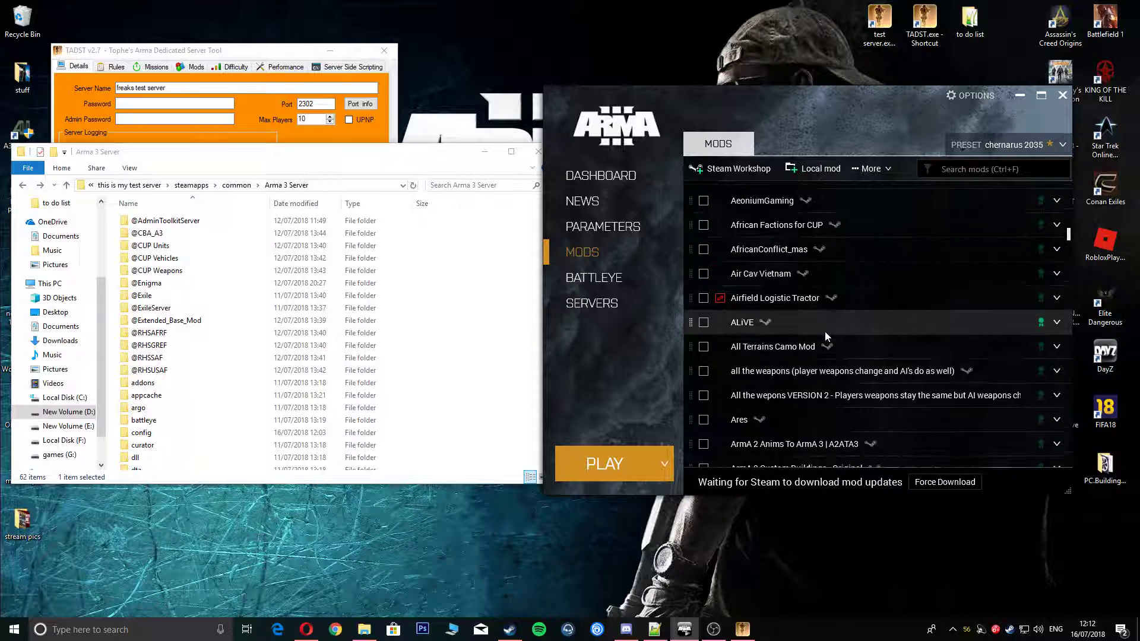
scroll(824, 331, up, 2)
scroll(825, 331, up, 3)
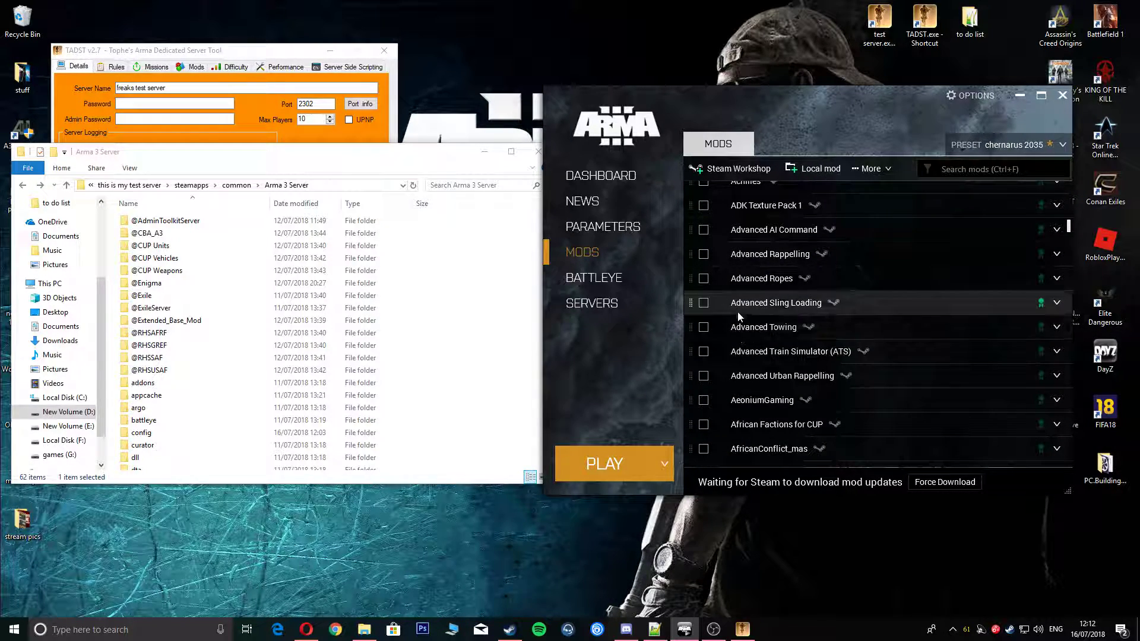
scroll(737, 311, up, 1)
scroll(738, 310, up, 1)
scroll(738, 310, up, 2)
scroll(740, 314, down, 3)
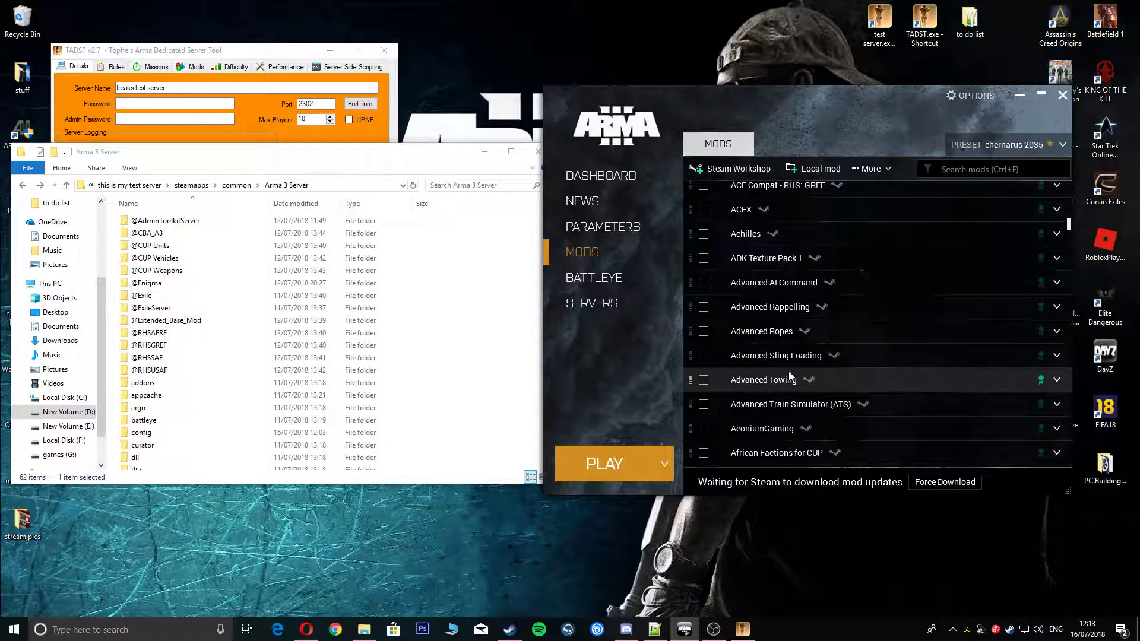
scroll(789, 379, down, 5)
scroll(790, 379, down, 5)
scroll(789, 378, down, 5)
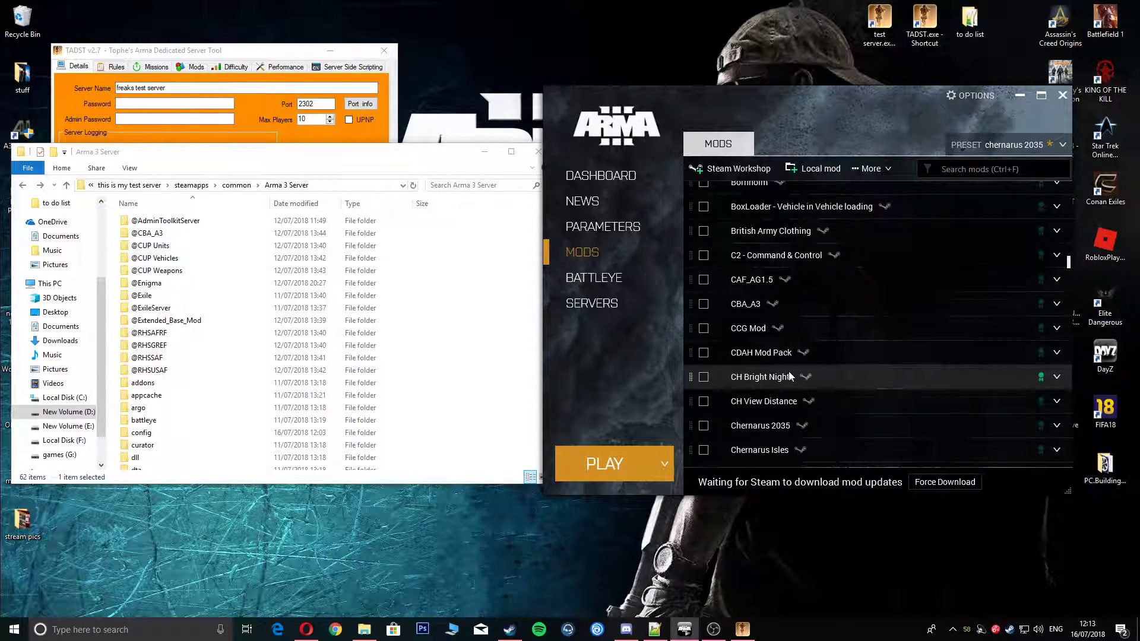
scroll(789, 379, down, 3)
scroll(790, 375, down, 5)
scroll(790, 374, down, 5)
scroll(790, 374, down, 5)
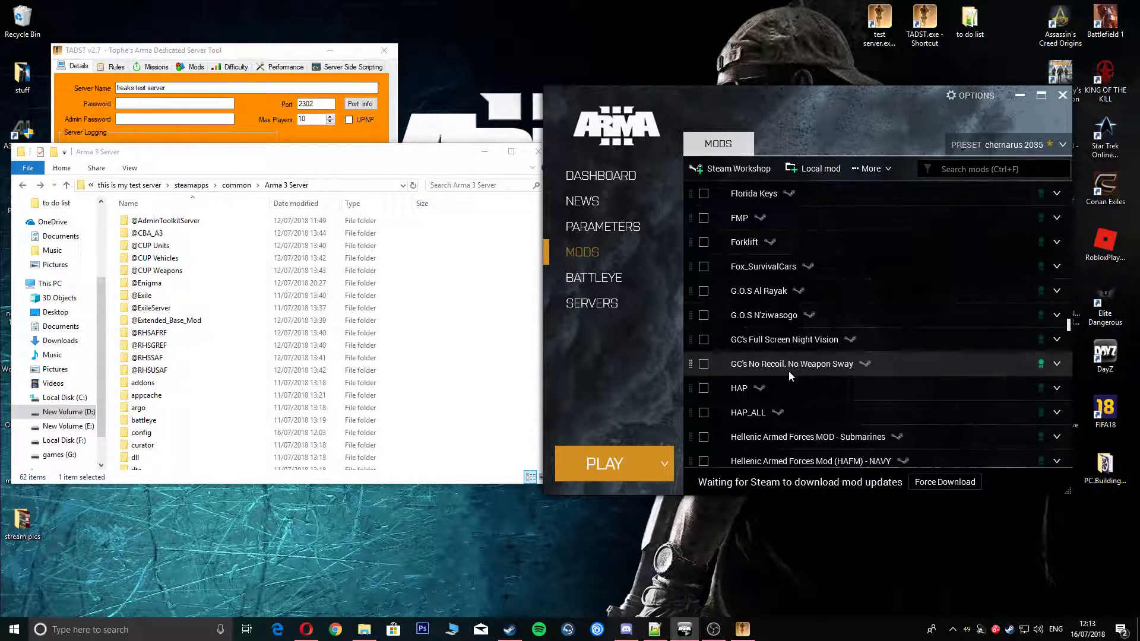
scroll(789, 375, down, 5)
scroll(789, 374, down, 5)
scroll(789, 375, down, 5)
scroll(789, 375, down, 5)
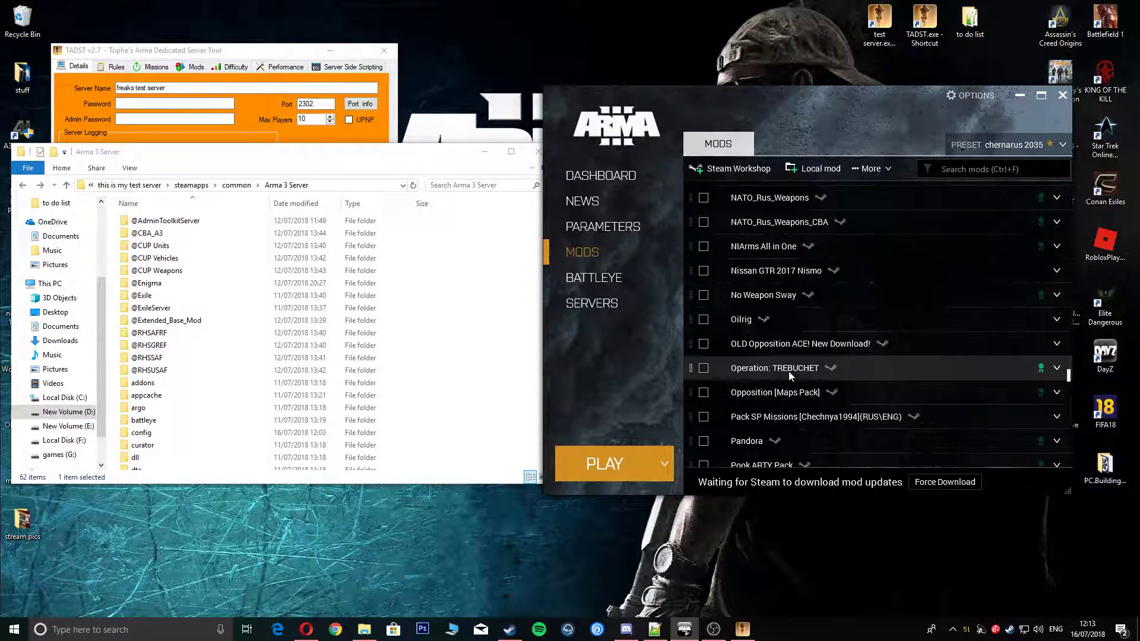
scroll(789, 375, down, 5)
scroll(788, 371, down, 5)
scroll(787, 372, down, 5)
scroll(789, 371, down, 5)
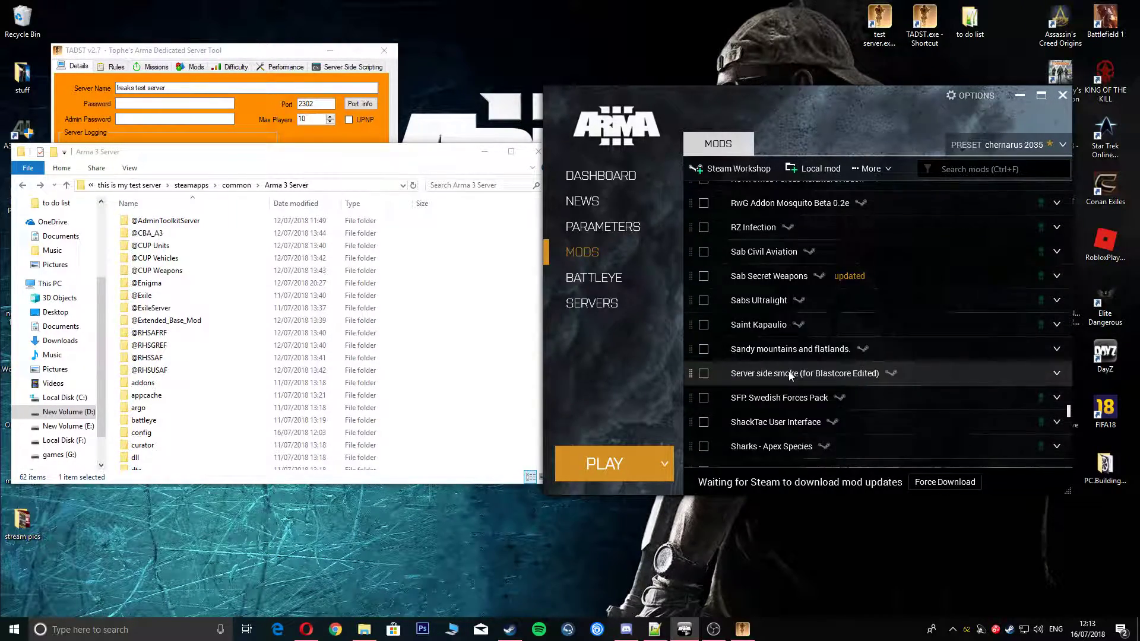
scroll(788, 371, down, 3)
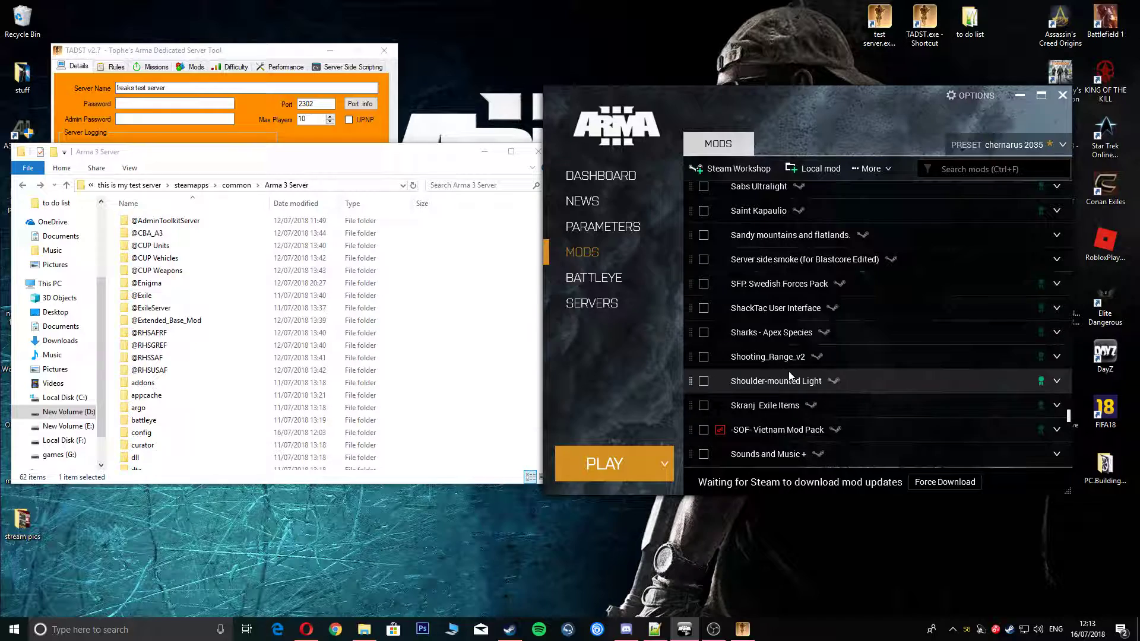
scroll(788, 372, down, 4)
scroll(788, 371, down, 3)
scroll(788, 371, down, 2)
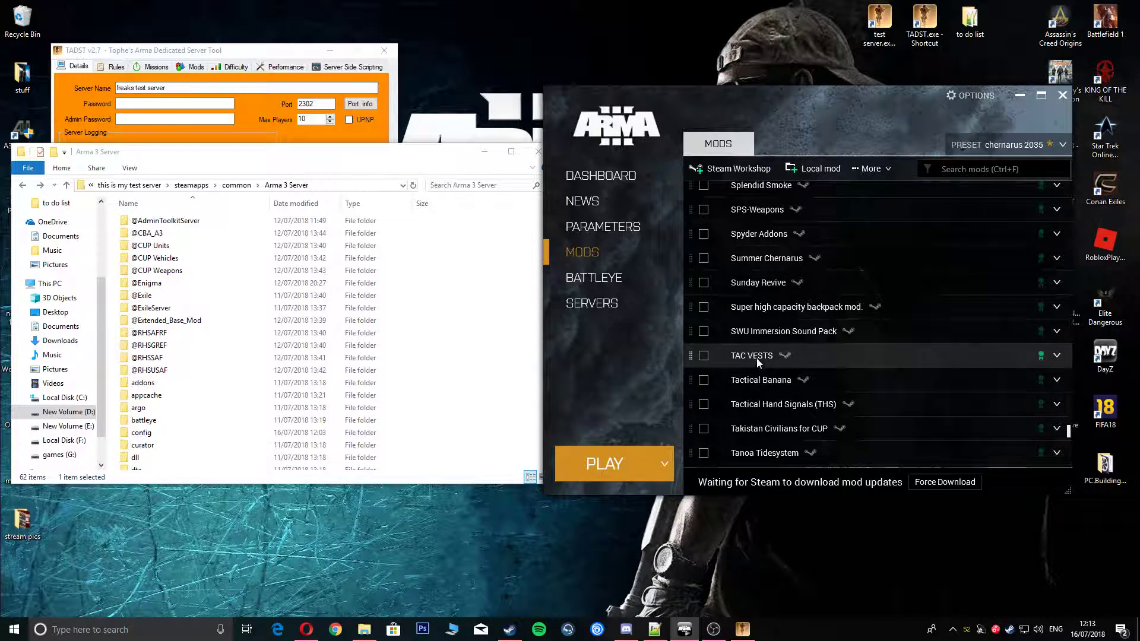
scroll(737, 240, up, 3)
scroll(736, 230, up, 1)
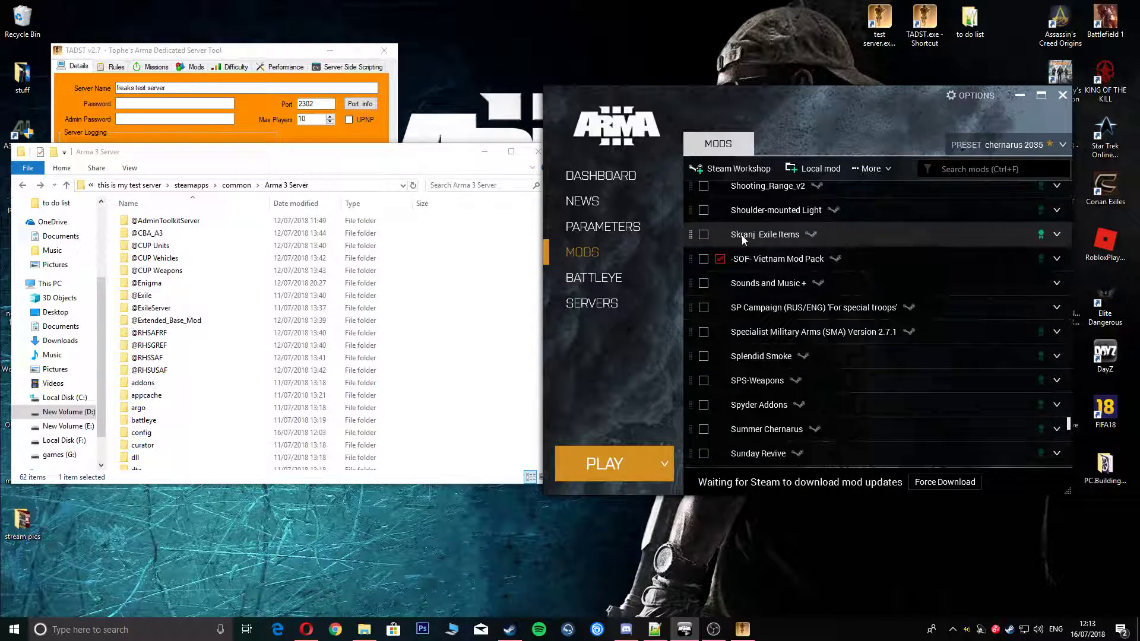
scroll(760, 382, down, 2)
scroll(759, 382, down, 2)
scroll(762, 392, down, 2)
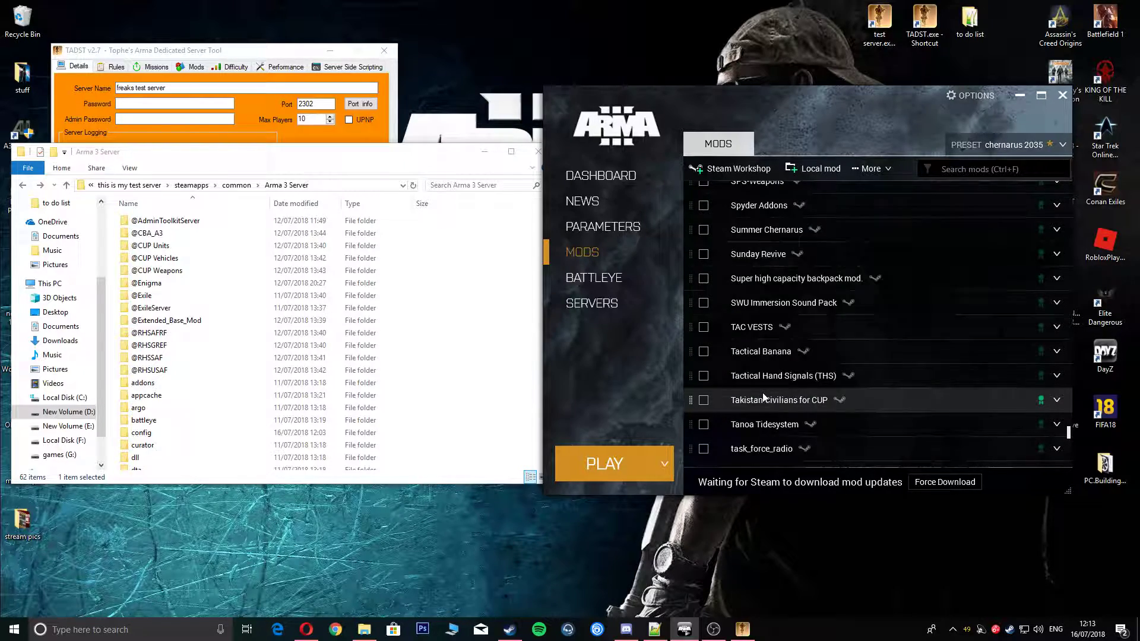
scroll(762, 393, up, 4)
scroll(713, 267, up, 1)
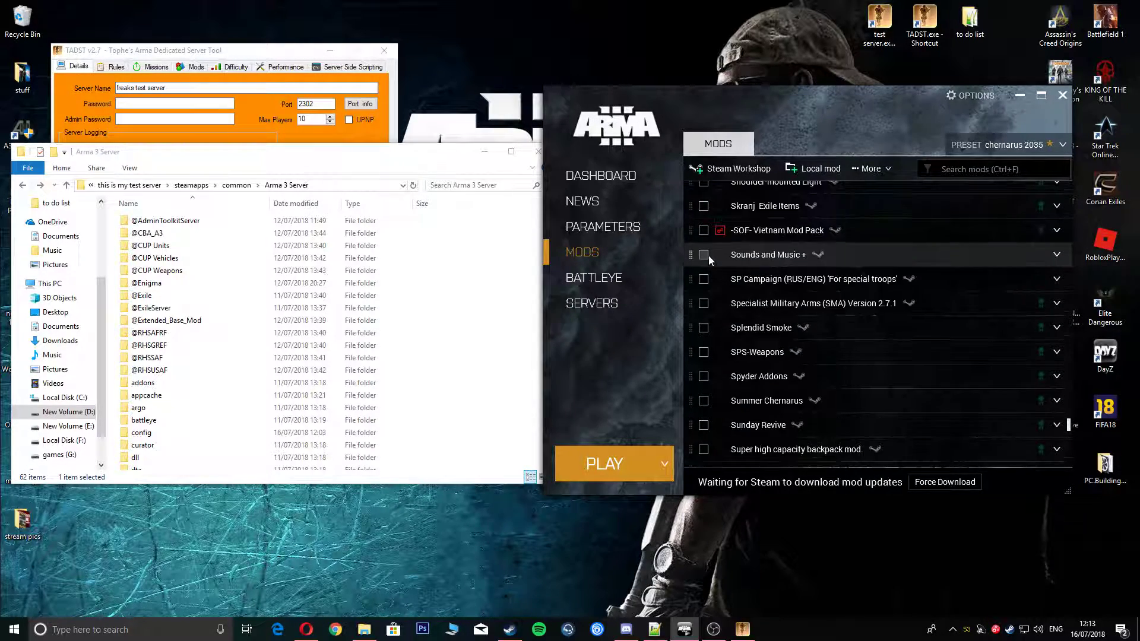
scroll(708, 255, up, 3)
scroll(708, 256, up, 3)
scroll(708, 256, up, 3)
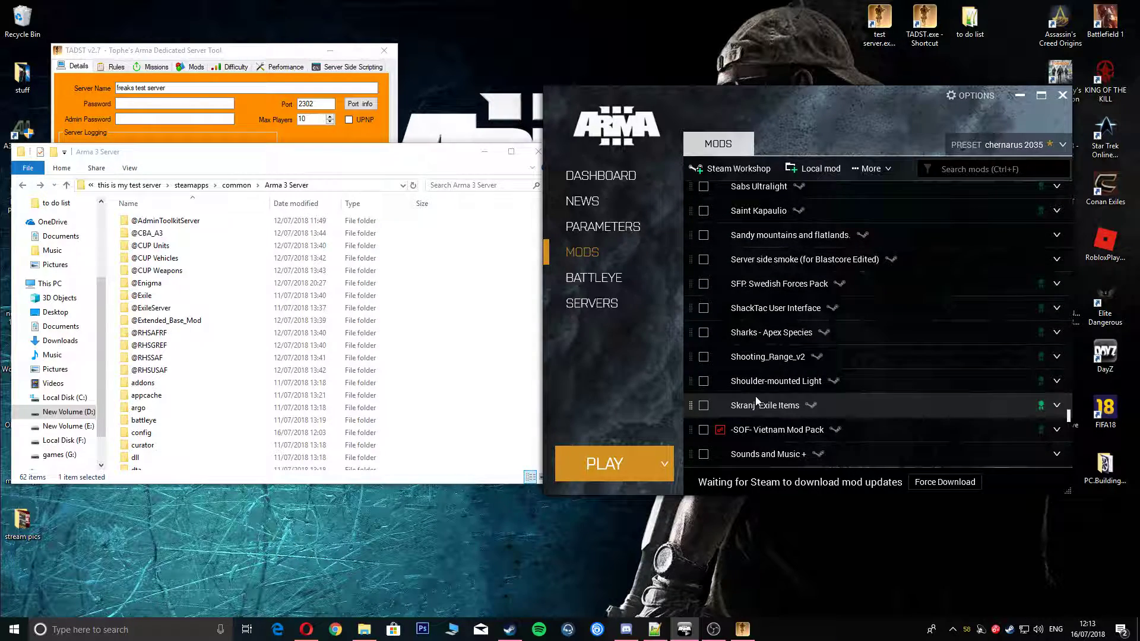
scroll(754, 385, up, 4)
scroll(755, 385, up, 4)
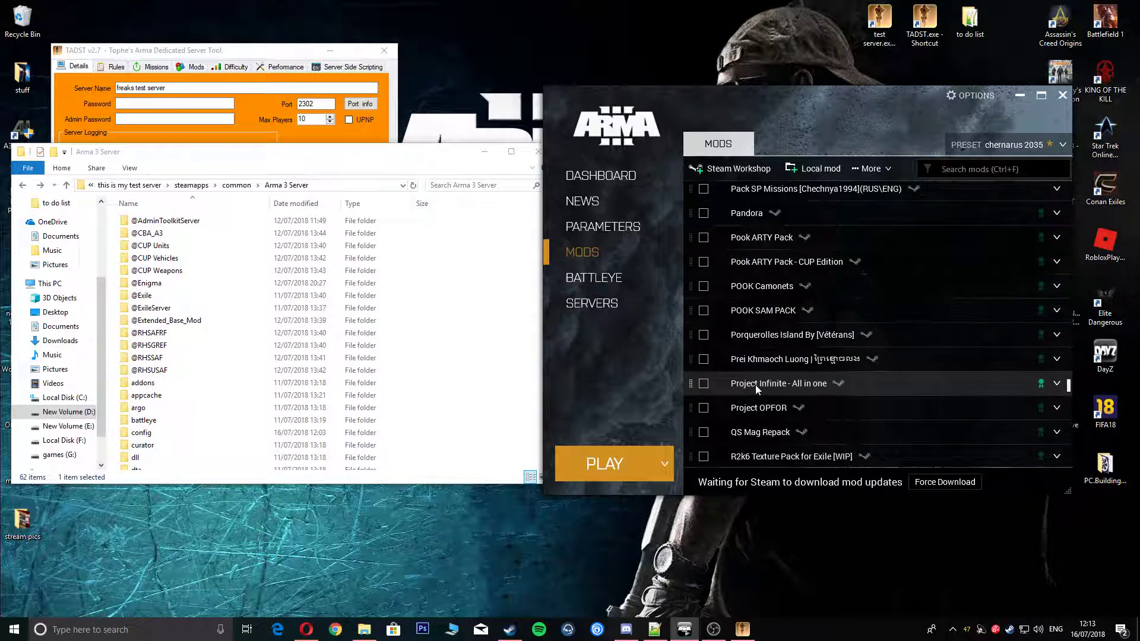
scroll(756, 385, up, 4)
scroll(755, 385, up, 4)
scroll(755, 386, up, 4)
scroll(756, 385, up, 2)
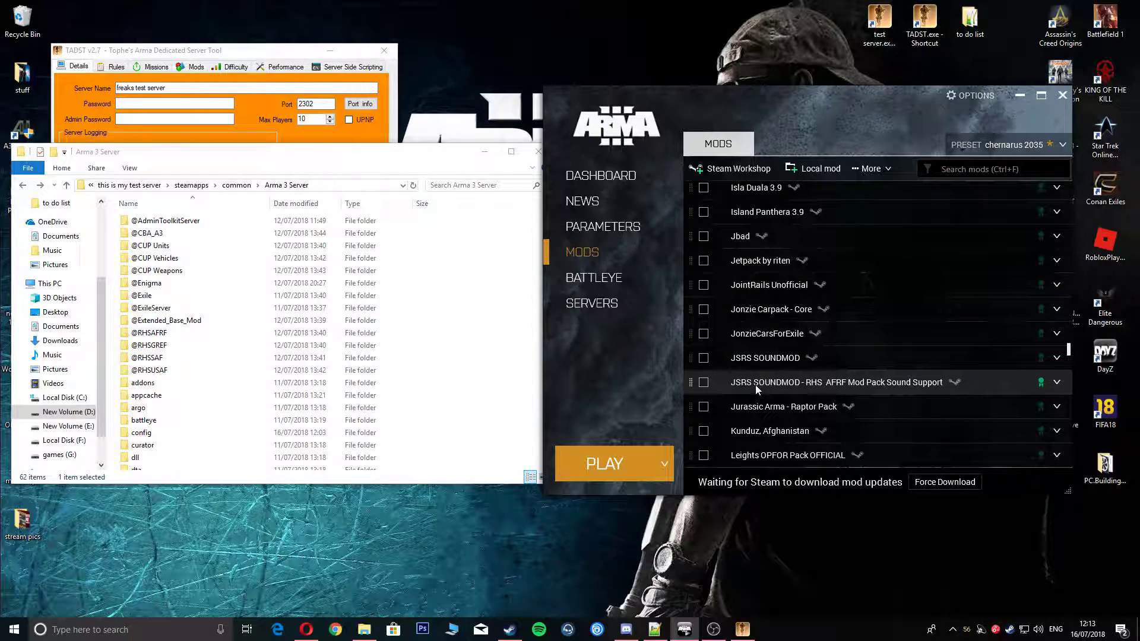
scroll(703, 356, up, 2)
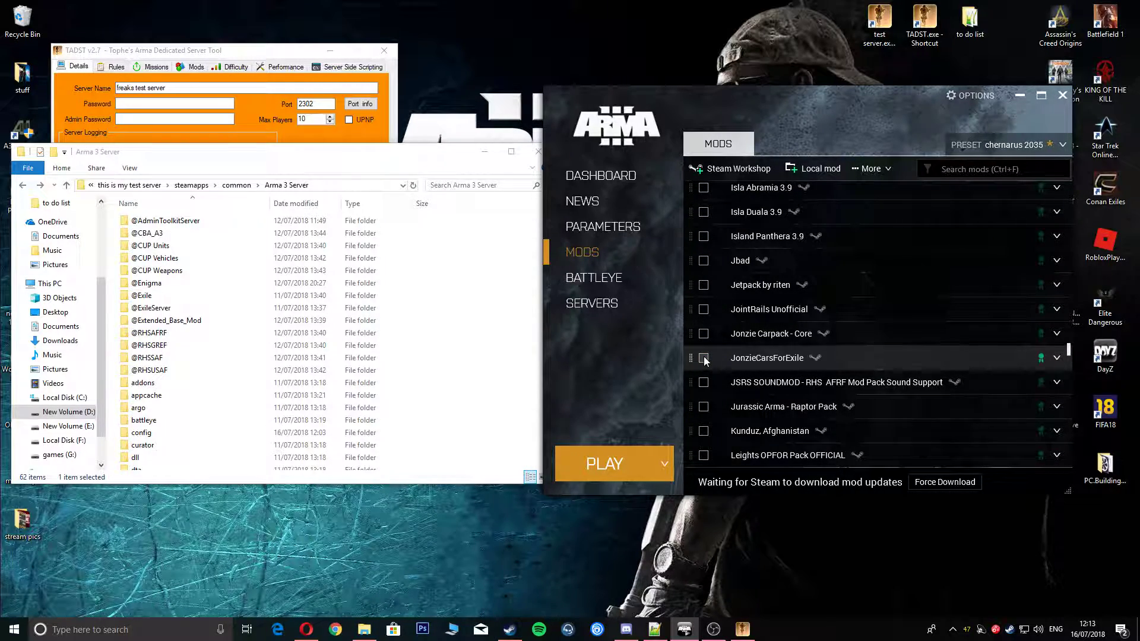
scroll(758, 339, up, 3)
scroll(798, 314, up, 4)
scroll(798, 314, up, 2)
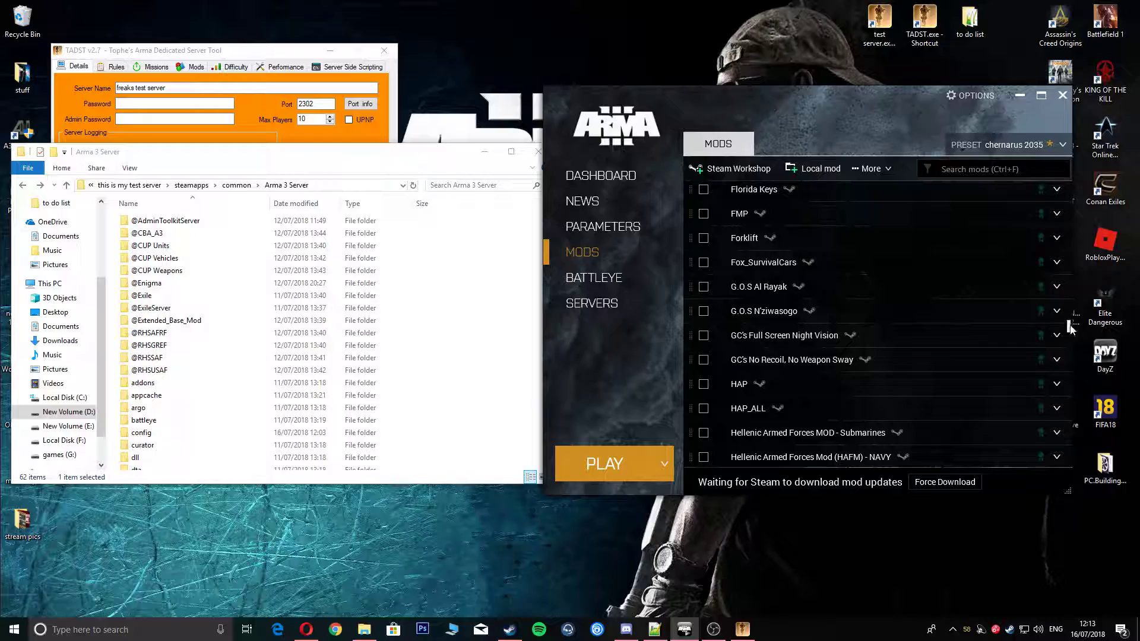
scroll(1070, 327, up, 5)
scroll(1070, 328, up, 5)
scroll(1060, 267, up, 5)
scroll(1050, 223, up, 4)
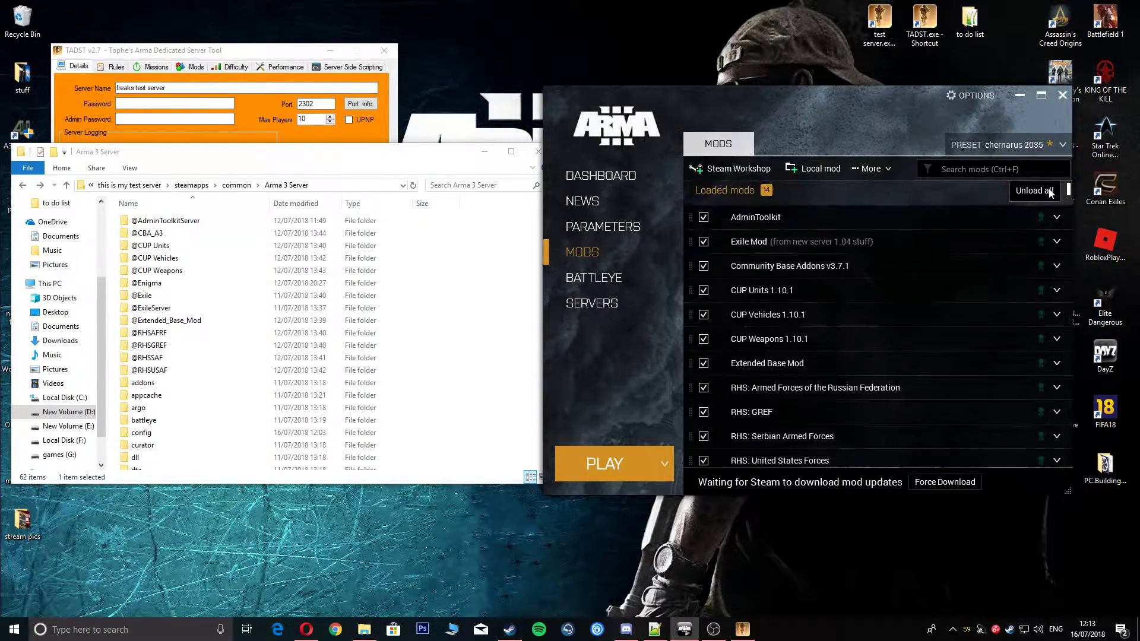
scroll(891, 267, down, 5)
scroll(801, 285, down, 2)
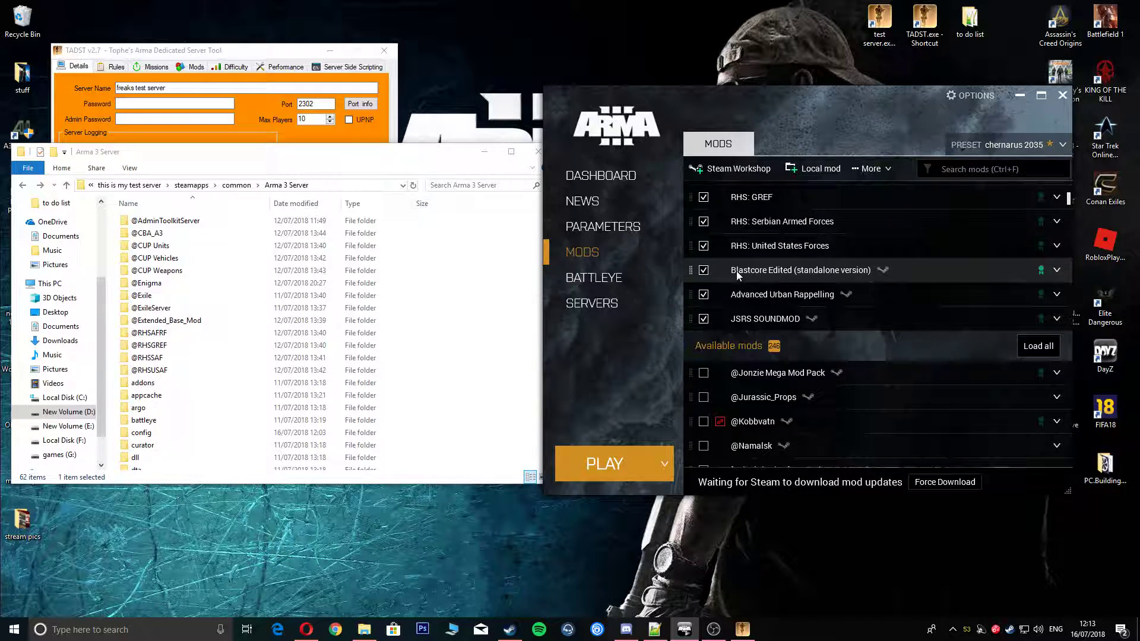
- Open Blastcore Edited's folder on disk, accept the cache warning, and move the window right
right_click(754, 274)
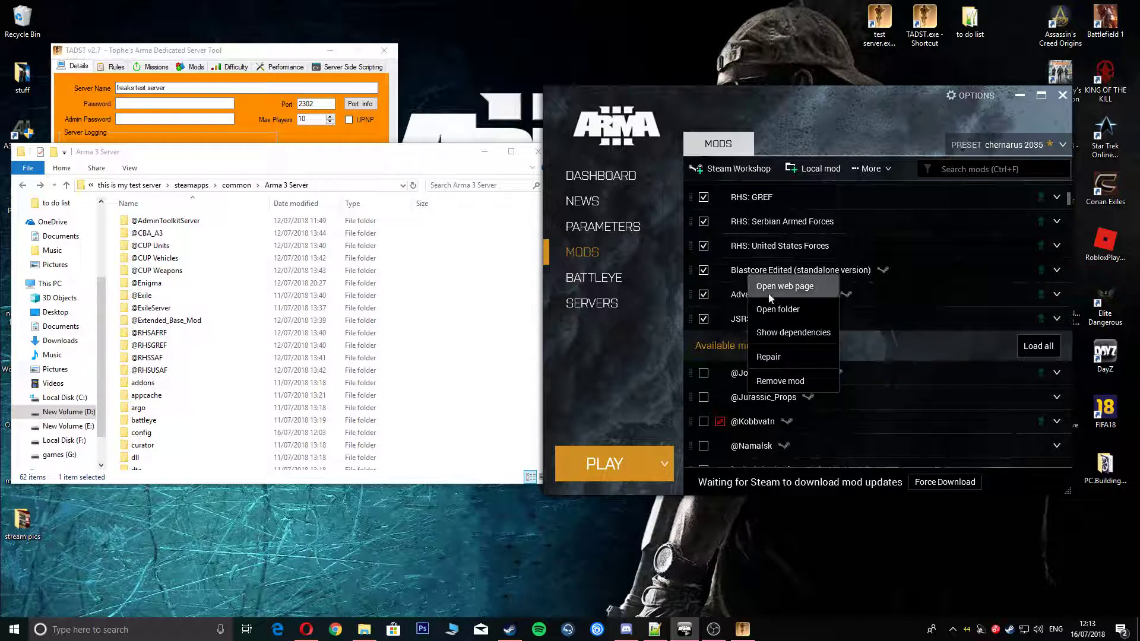
click(776, 311)
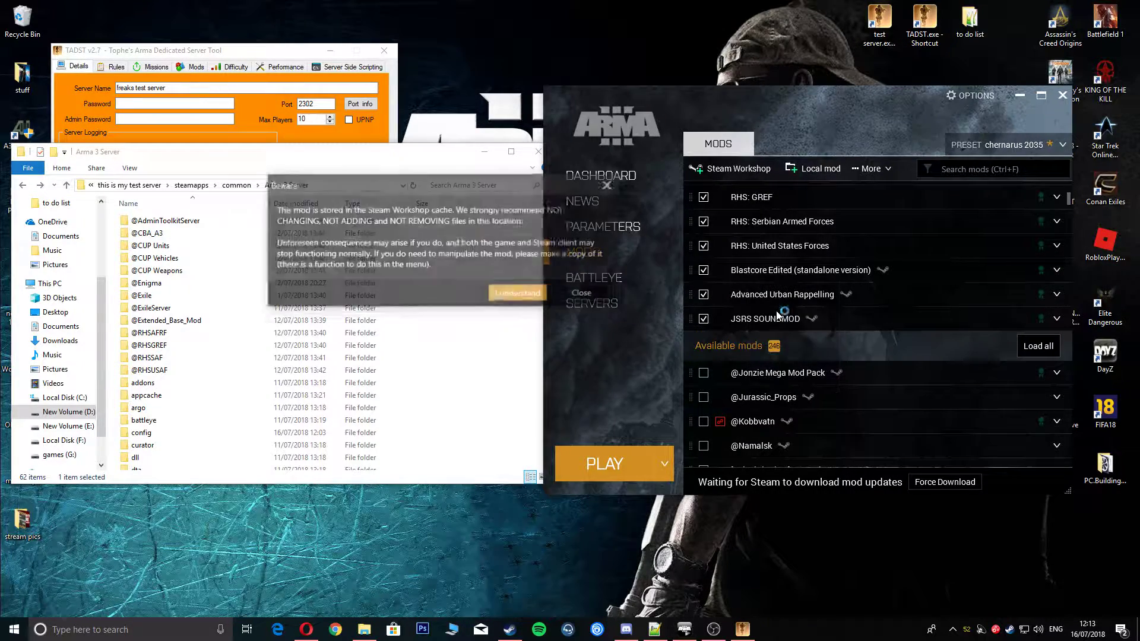
click(510, 293)
mouse_move(205, 154)
mouse_down()
mouse_move(681, 147)
mouse_move(734, 189)
mouse_up()
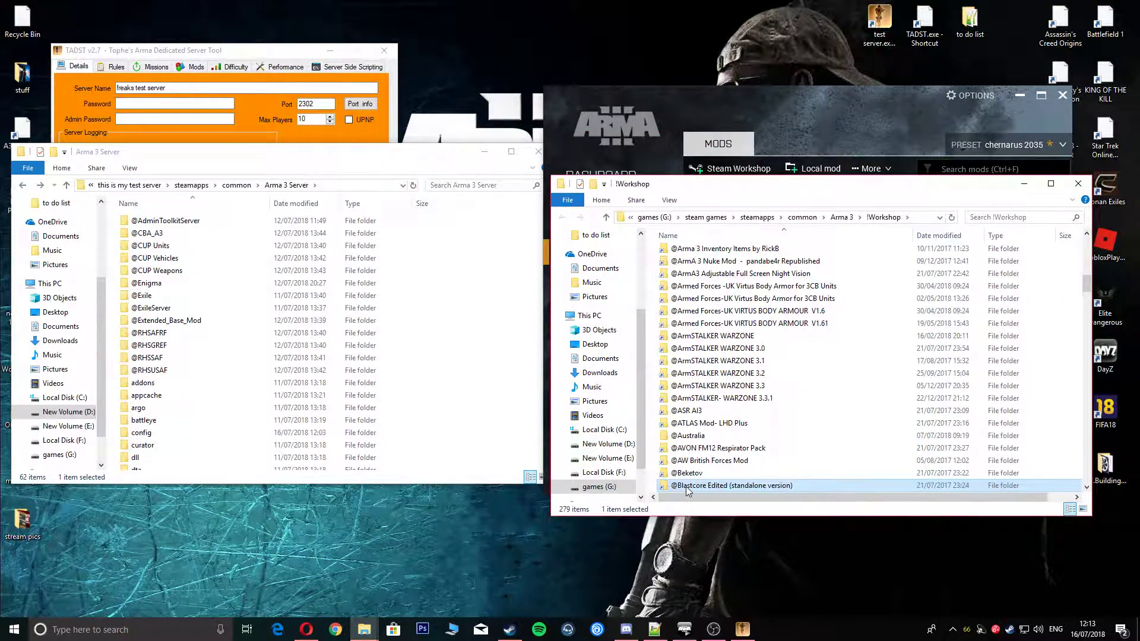
right_click(686, 487)
click(766, 418)
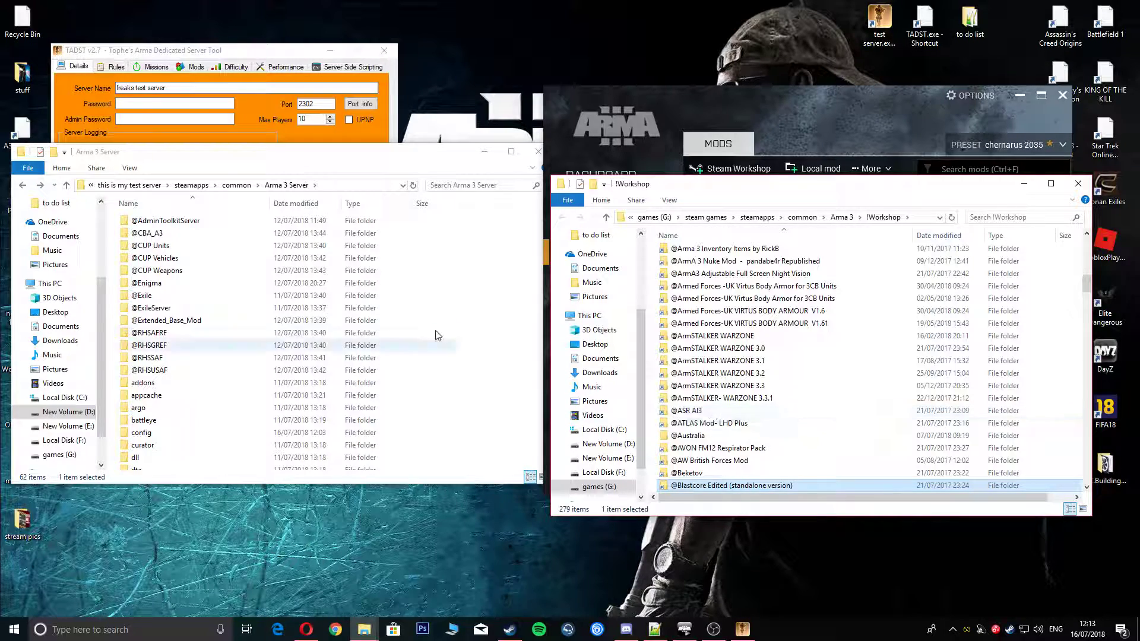
click(24, 185)
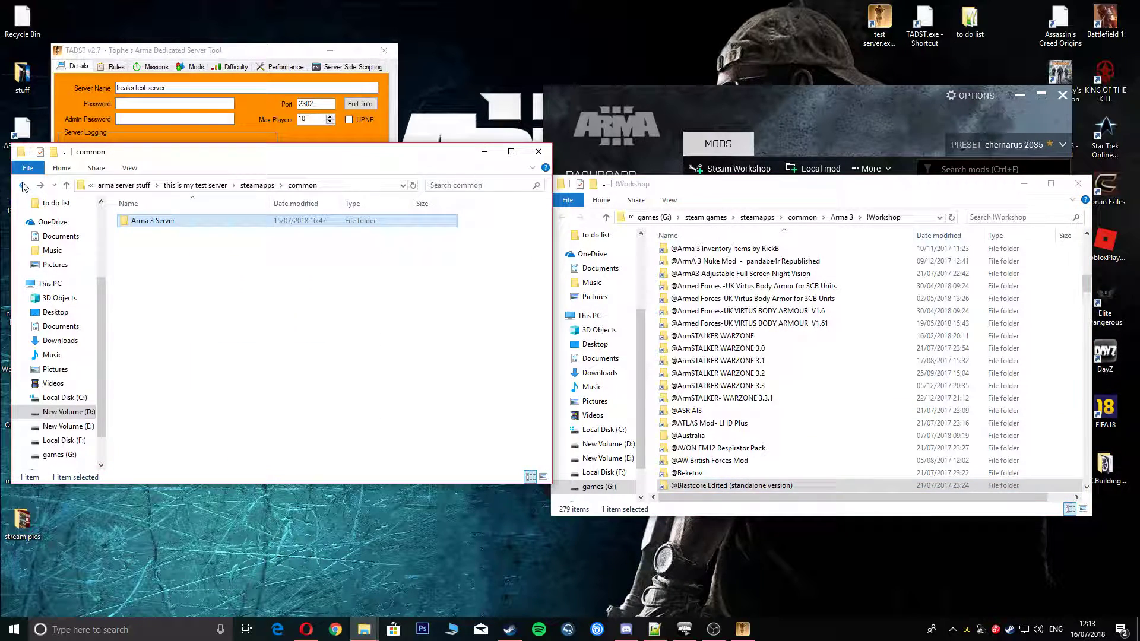
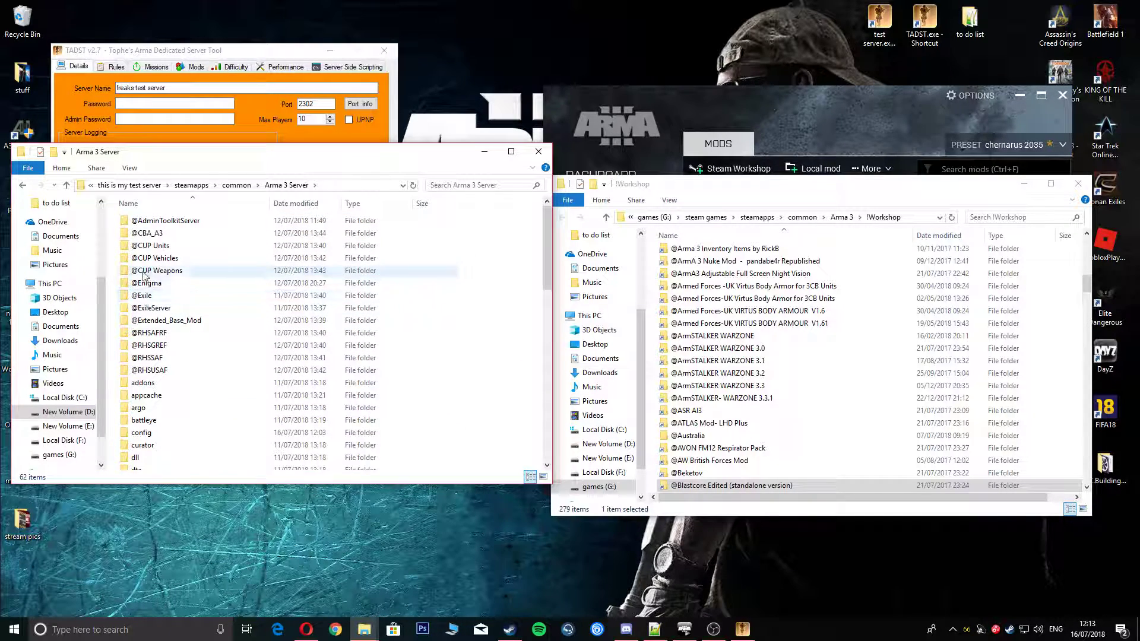
right_click(499, 317)
click(536, 399)
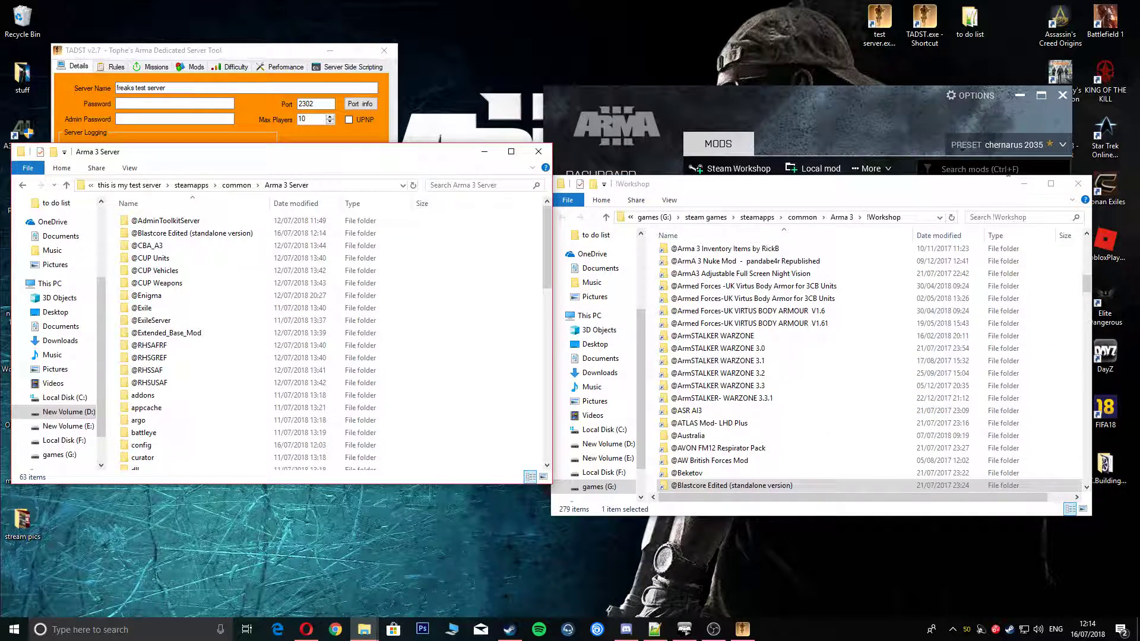
click(1078, 185)
right_click(742, 296)
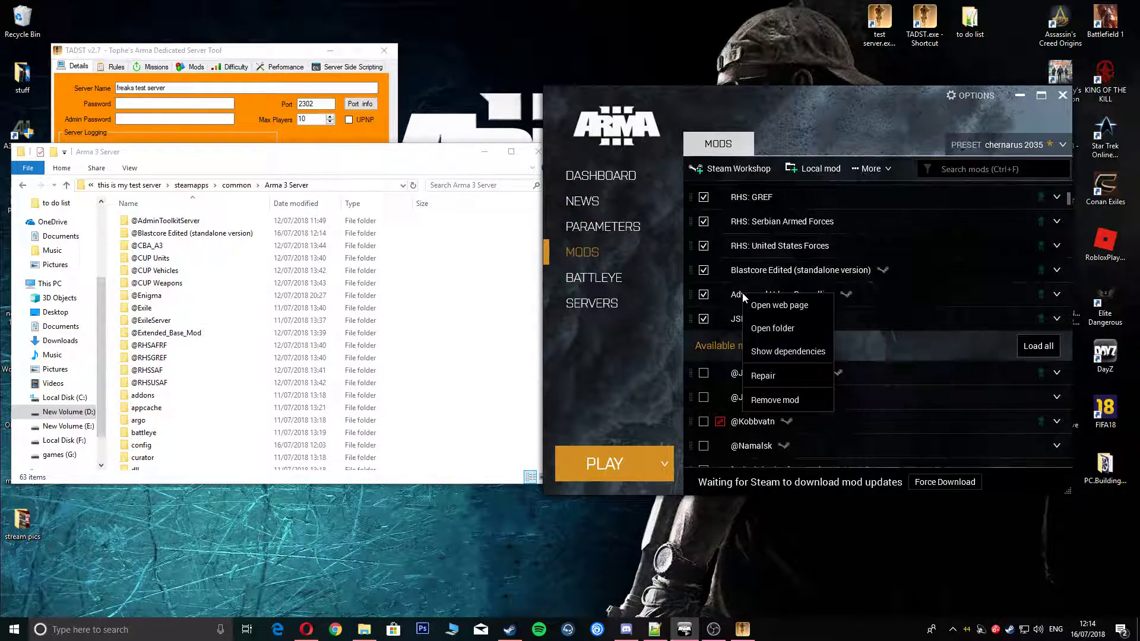
click(771, 328)
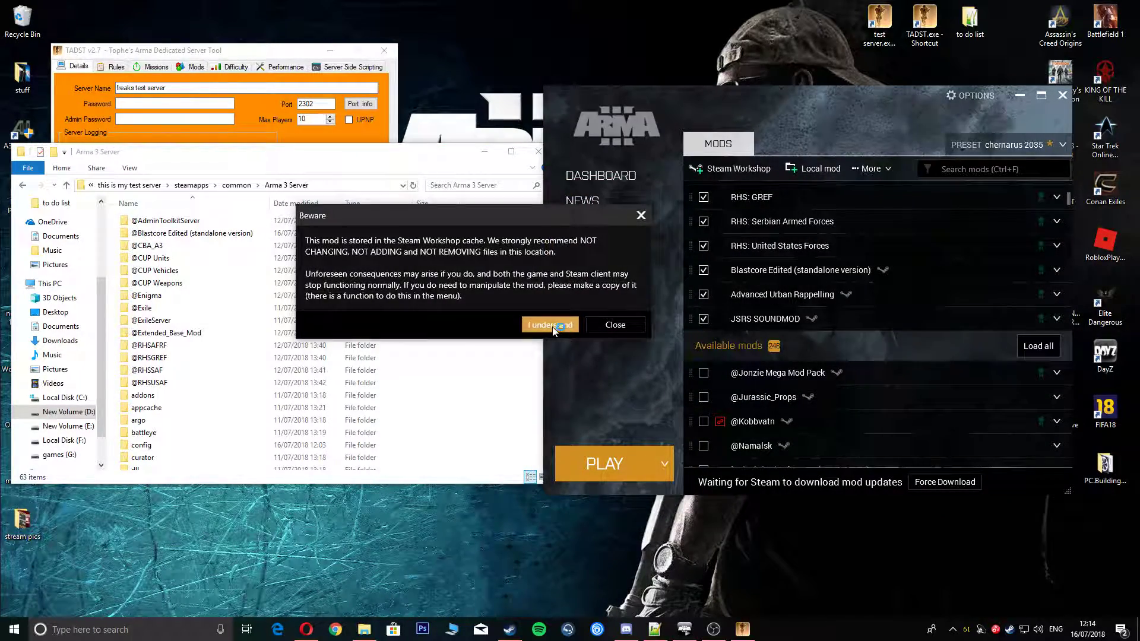
click(549, 325)
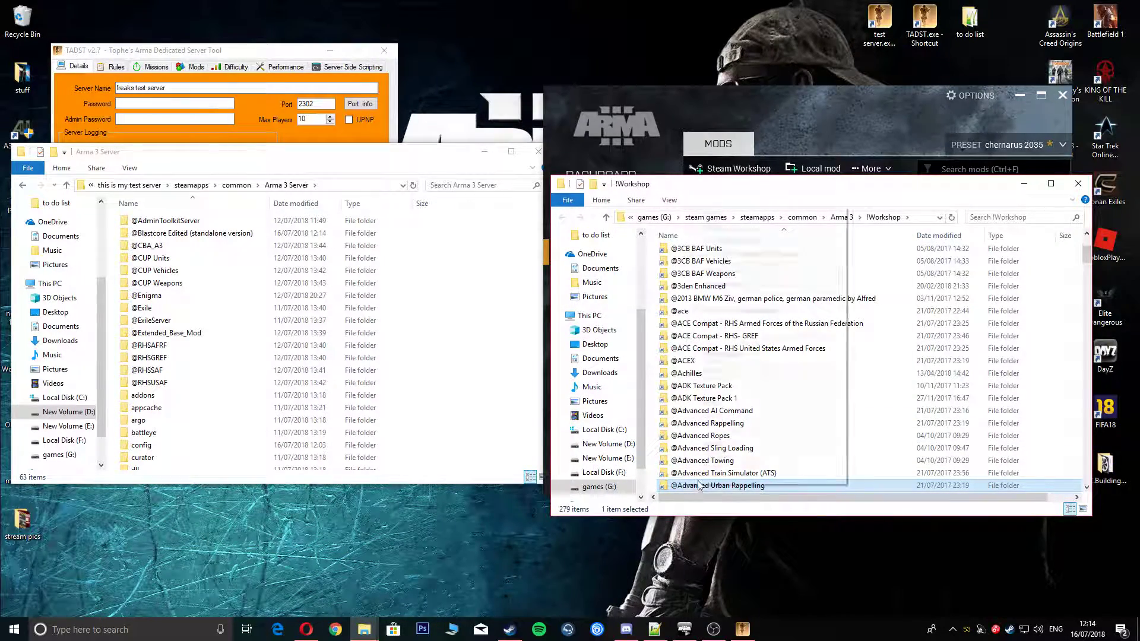
click(712, 401)
right_click(521, 325)
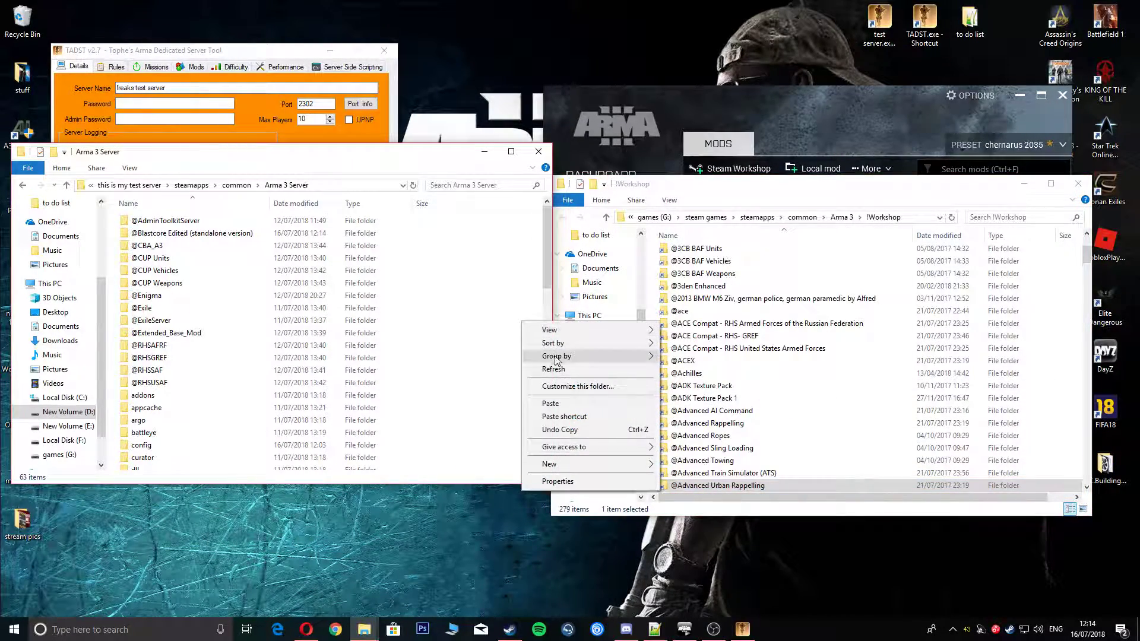
click(549, 403)
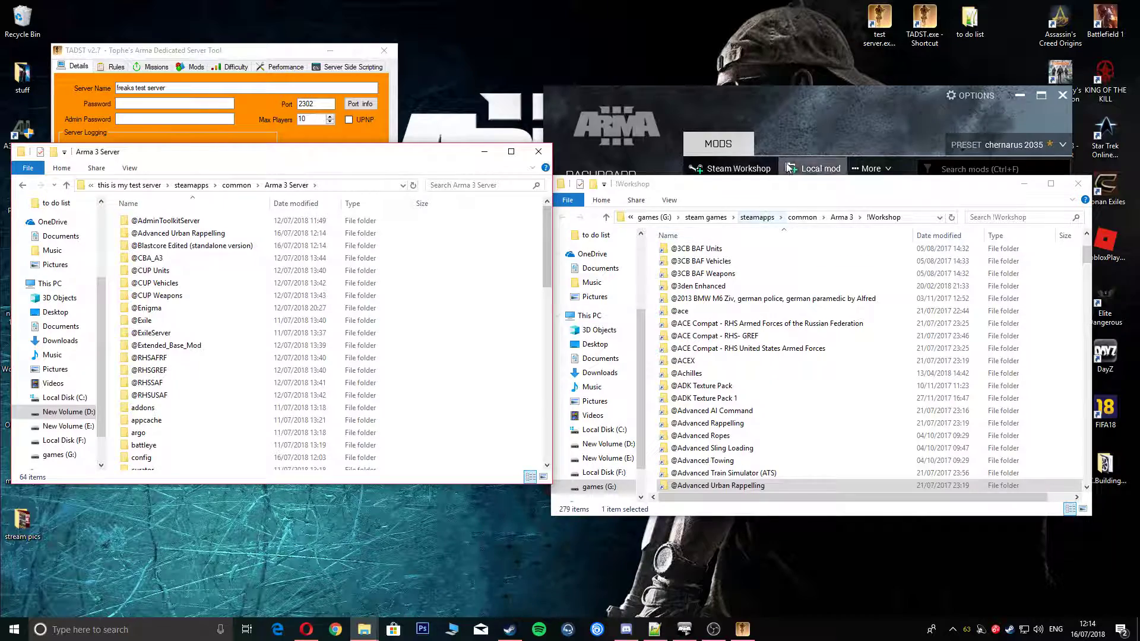
click(813, 137)
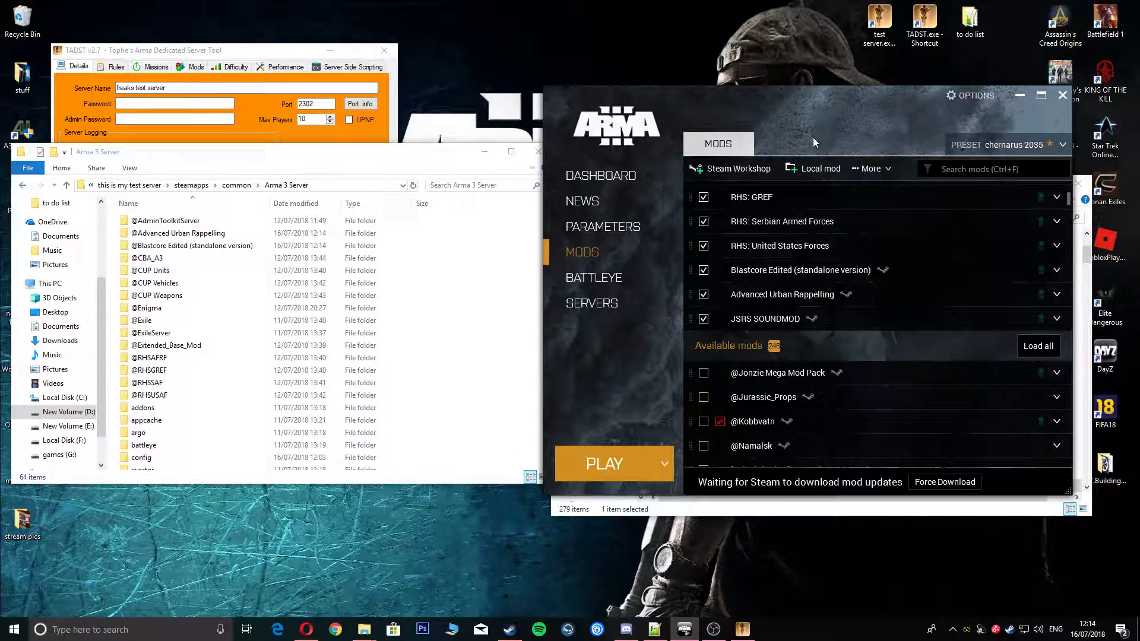
right_click(756, 319)
click(804, 363)
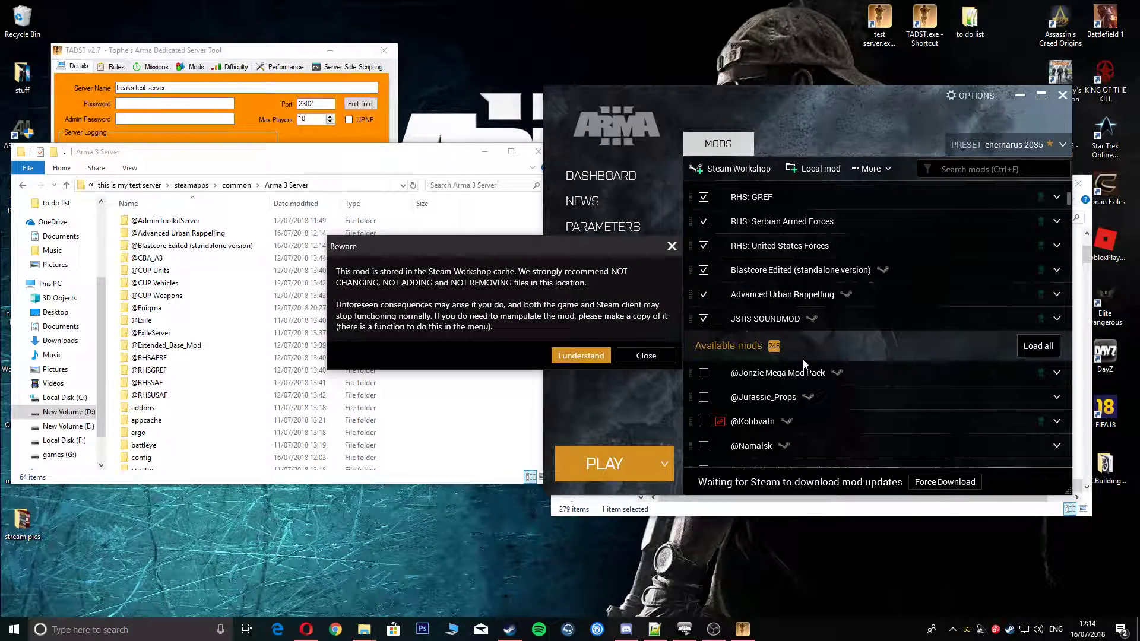
click(580, 356)
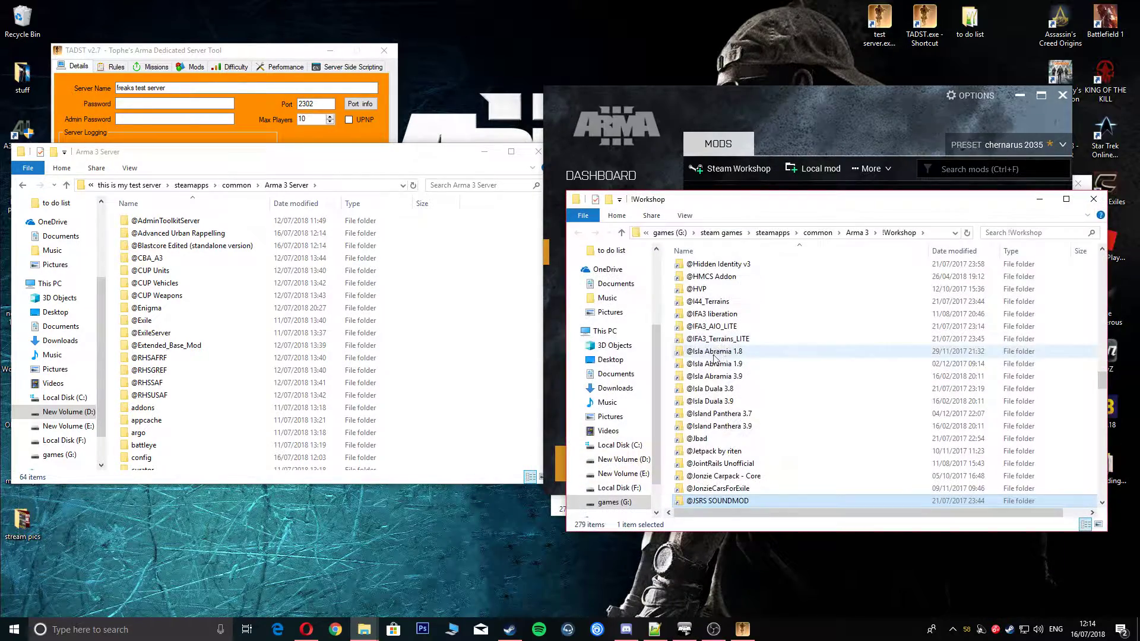
right_click(707, 502)
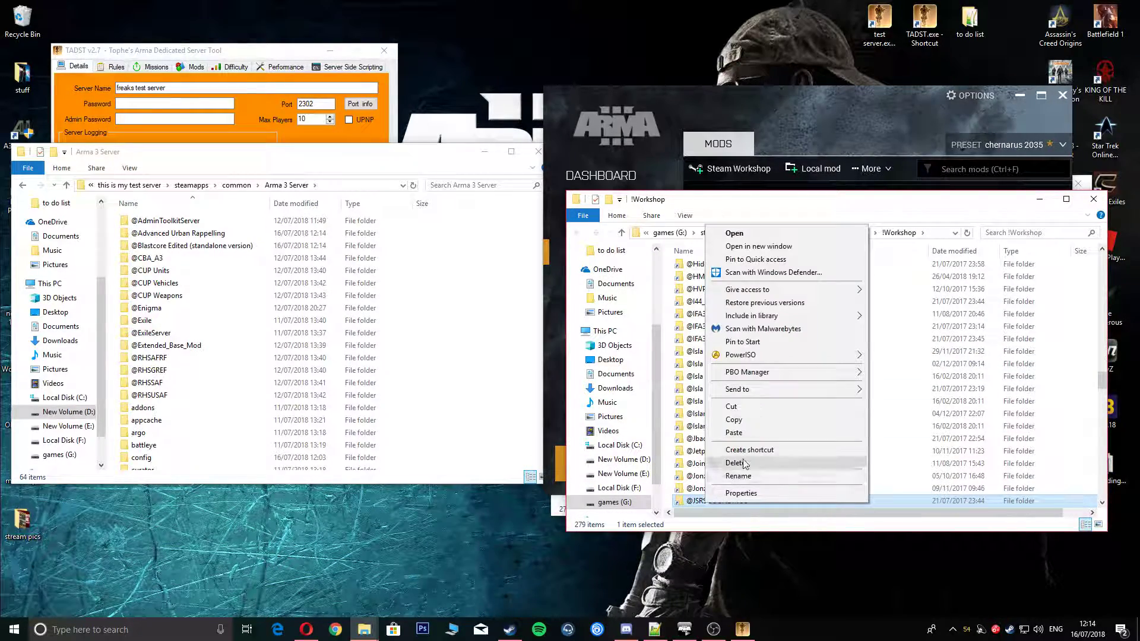
click(743, 421)
right_click(513, 340)
click(540, 423)
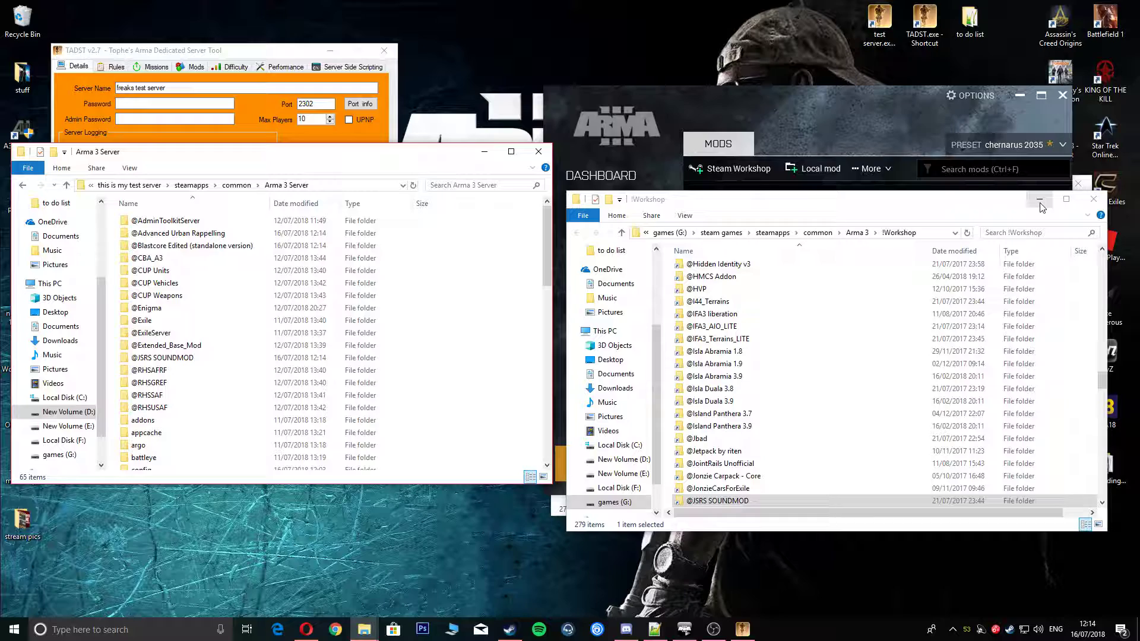
- Refresh the TADST Mods list so the newly copied mod folders appear
click(1040, 201)
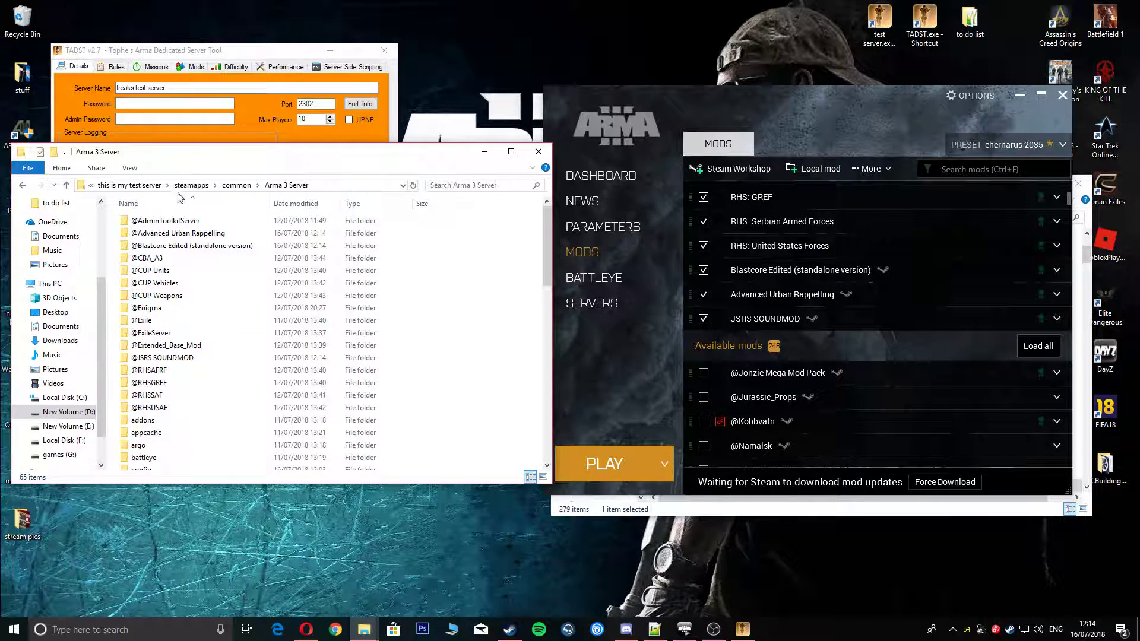
click(205, 53)
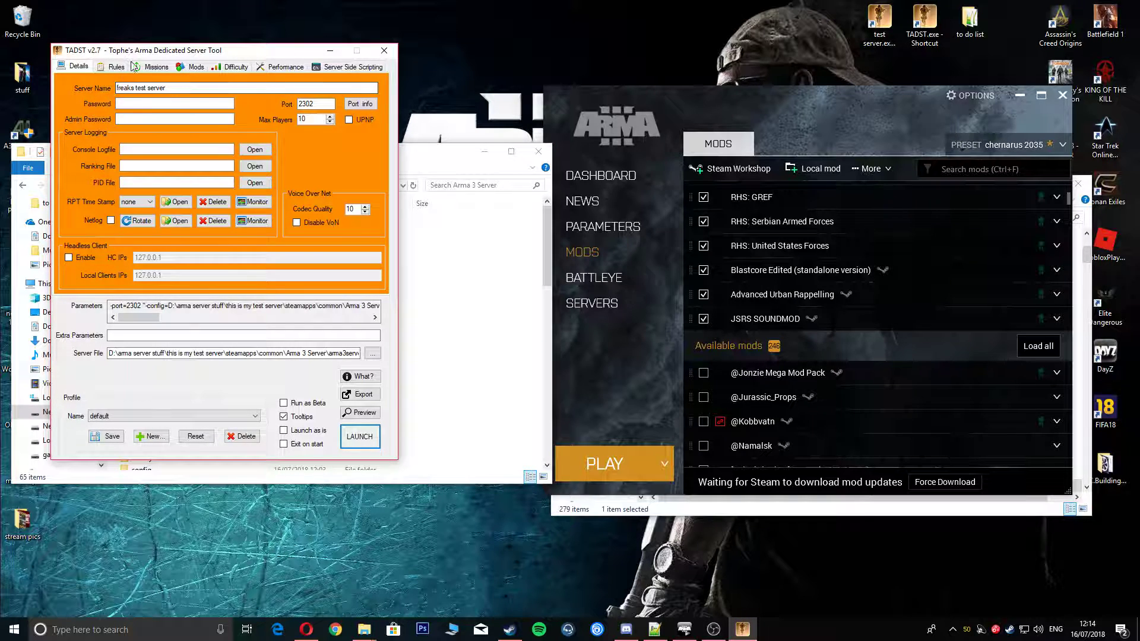
click(191, 68)
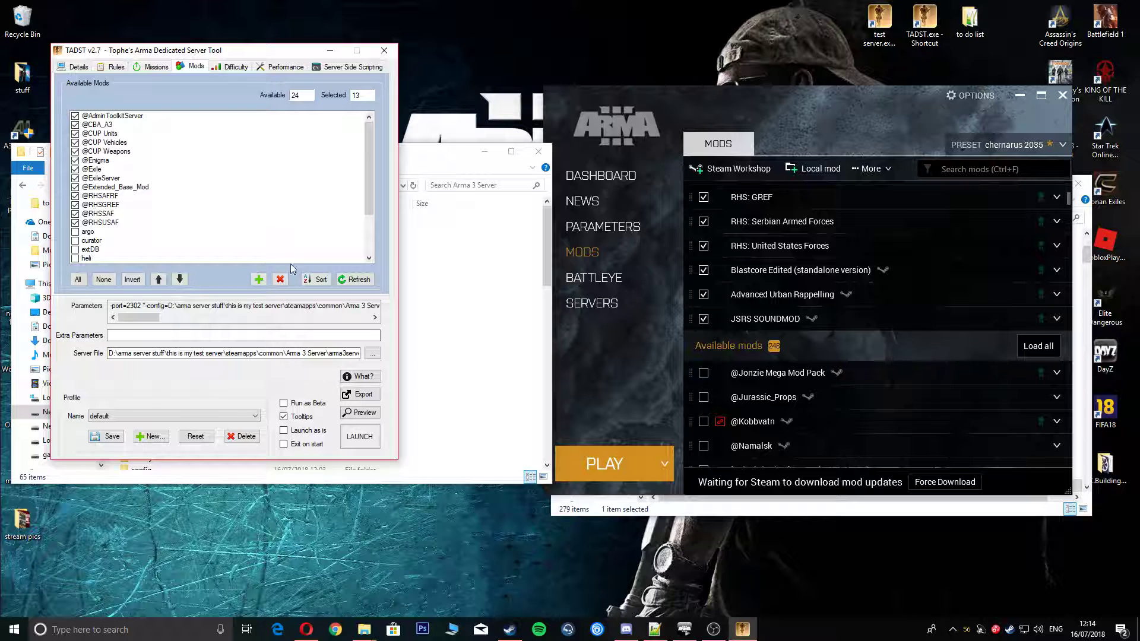
click(354, 279)
scroll(263, 225, down, 3)
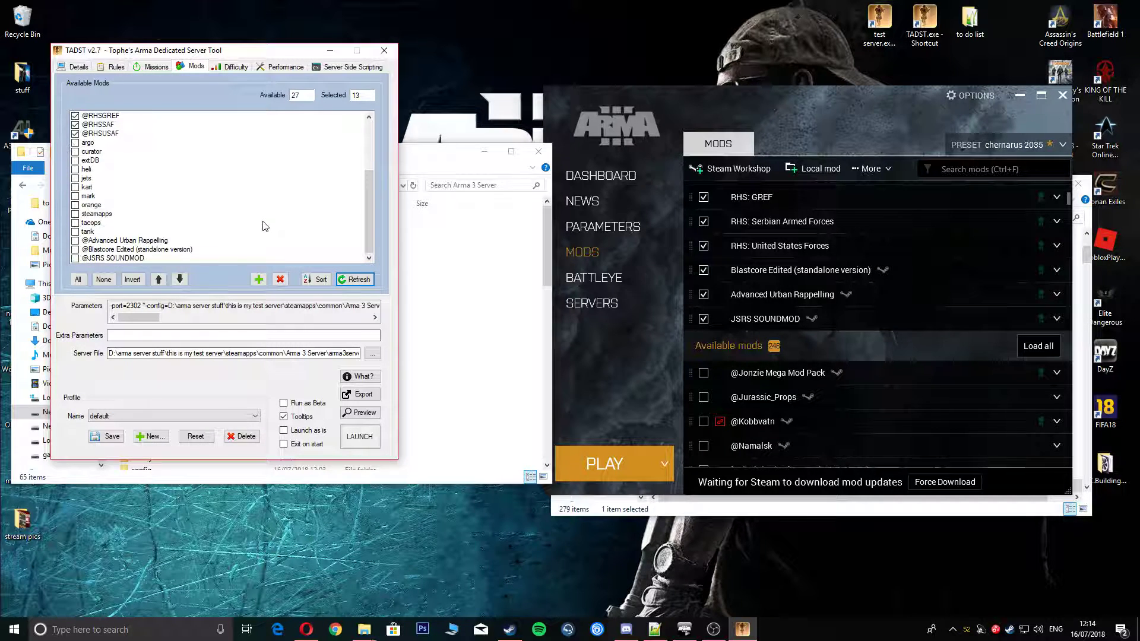
click(76, 240)
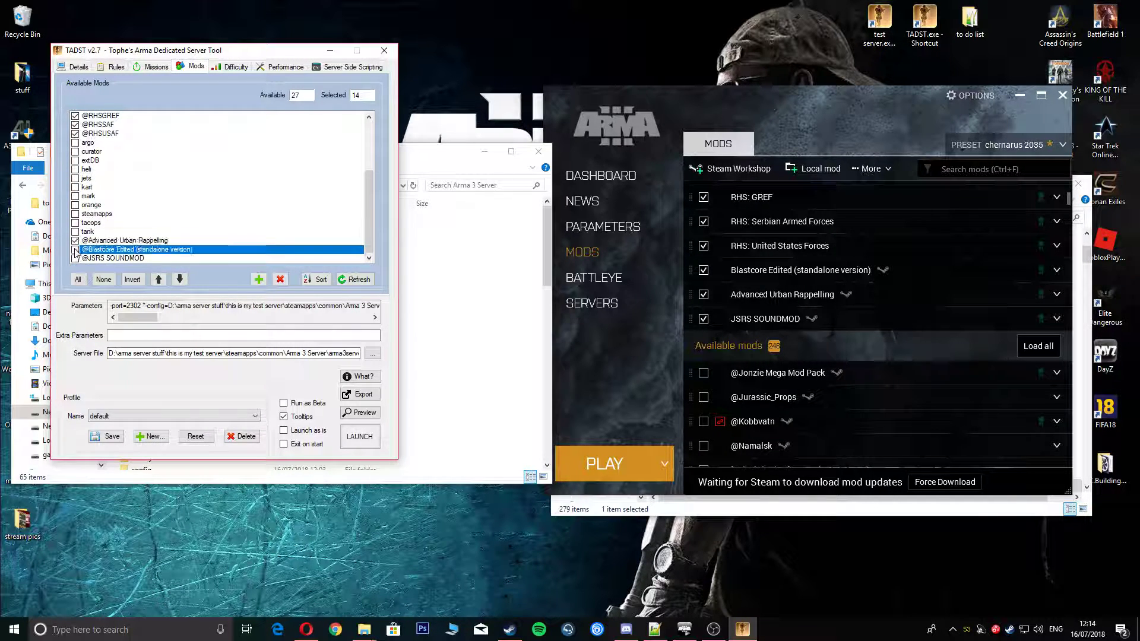
click(76, 258)
click(106, 437)
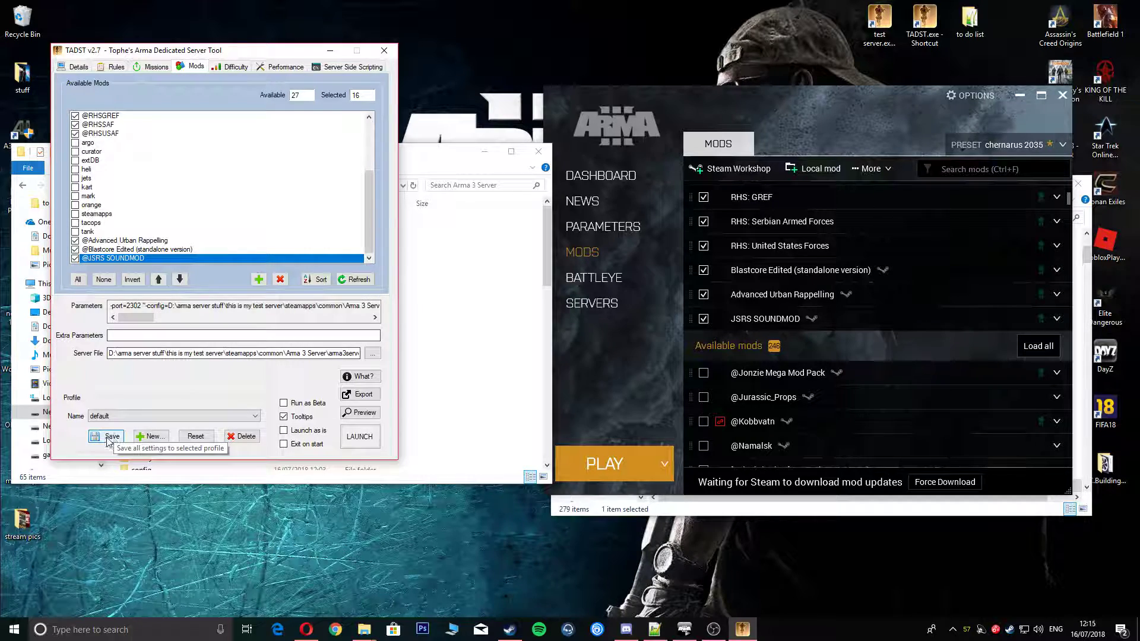
click(609, 355)
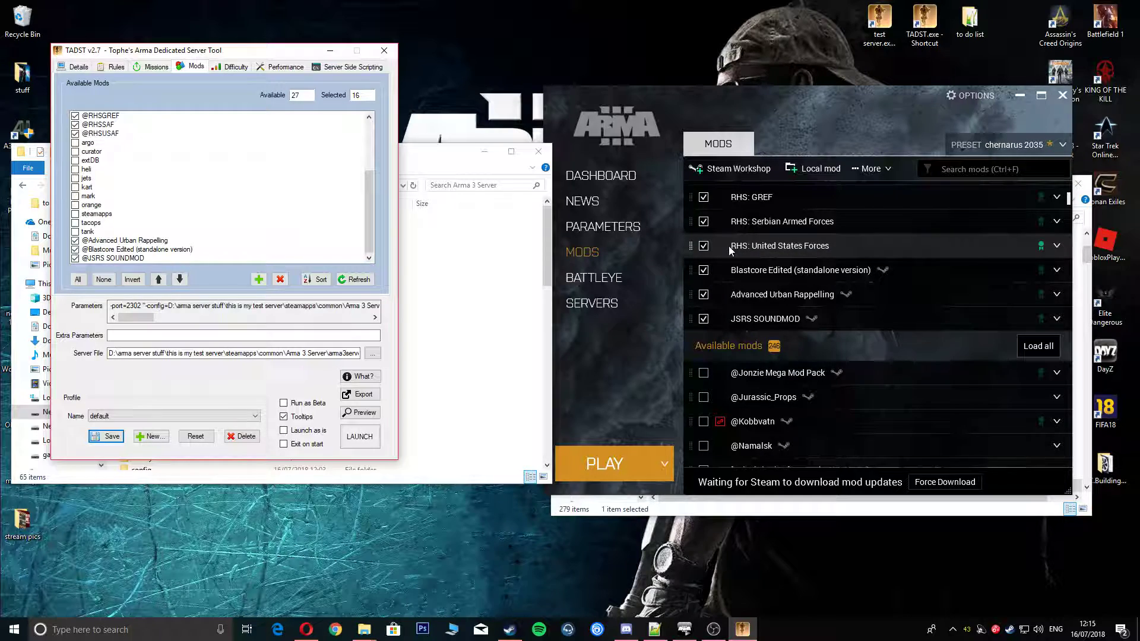
scroll(765, 247, up, 3)
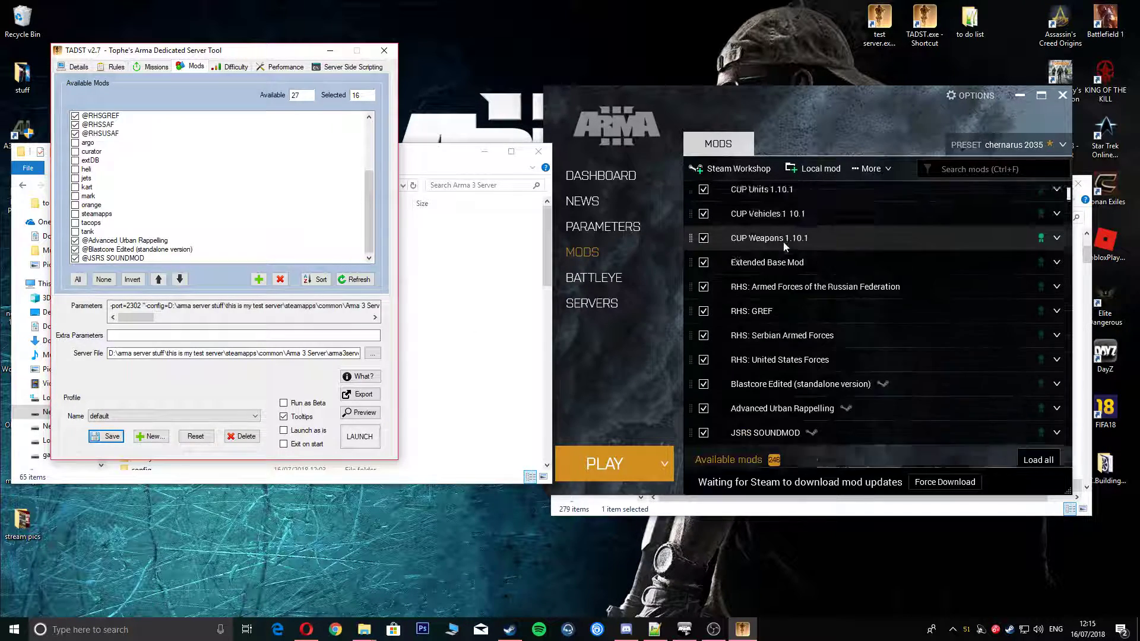
scroll(783, 245, up, 2)
scroll(775, 267, down, 5)
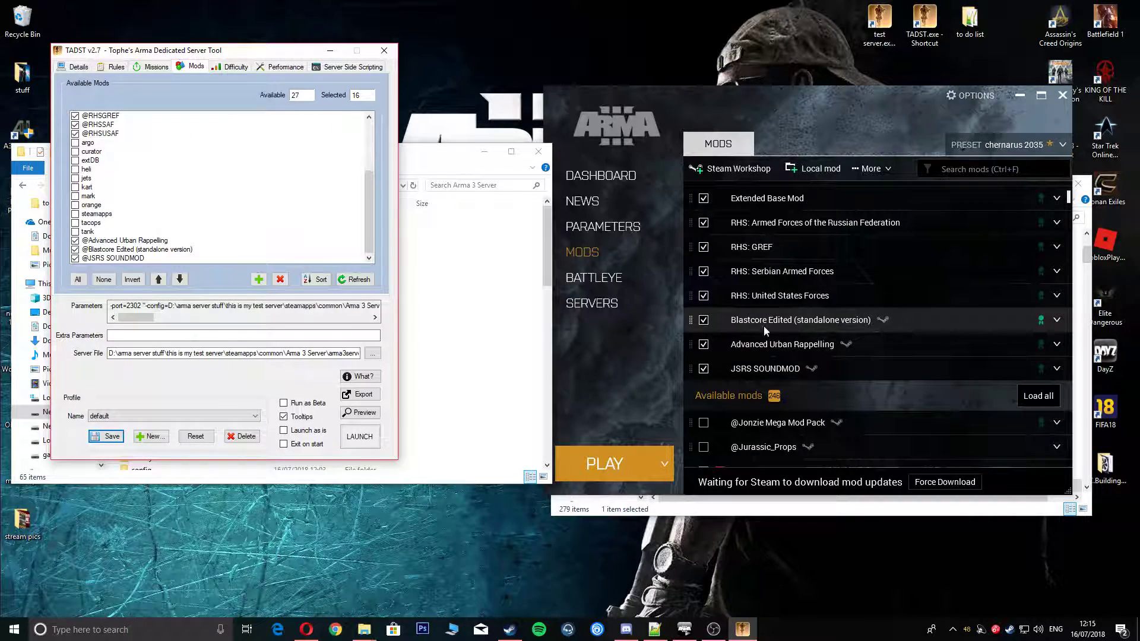